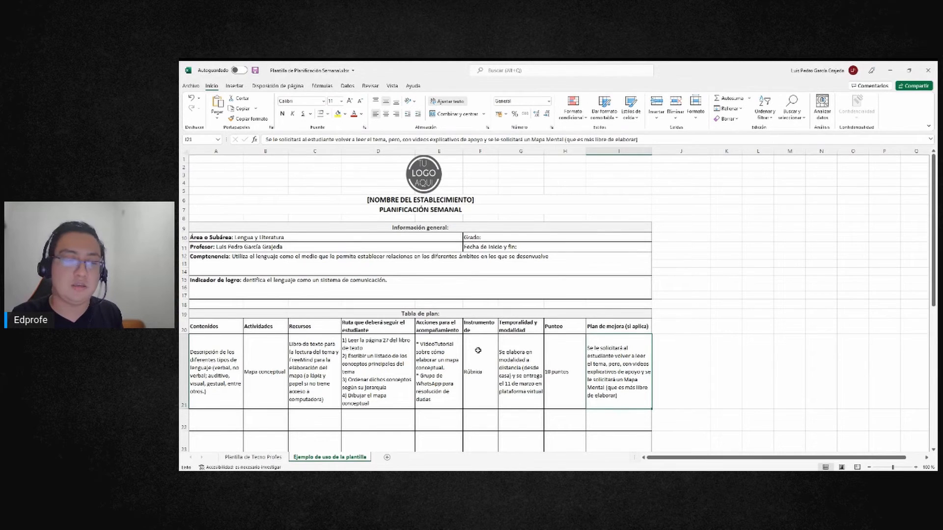
Step: Examine the general information section of the blank Plantilla de Tecno Profes sheet at an enlarged, readable size
scroll(475, 349, "up", 3)
scroll(475, 349, "up", 2)
scroll(418, 344, "up", 2)
scroll(387, 342, "up", 1)
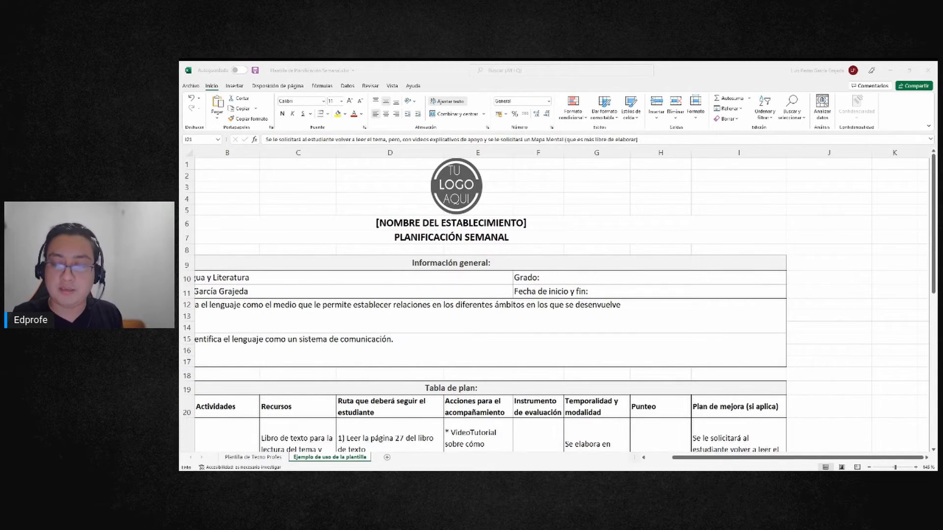
left_click(268, 457)
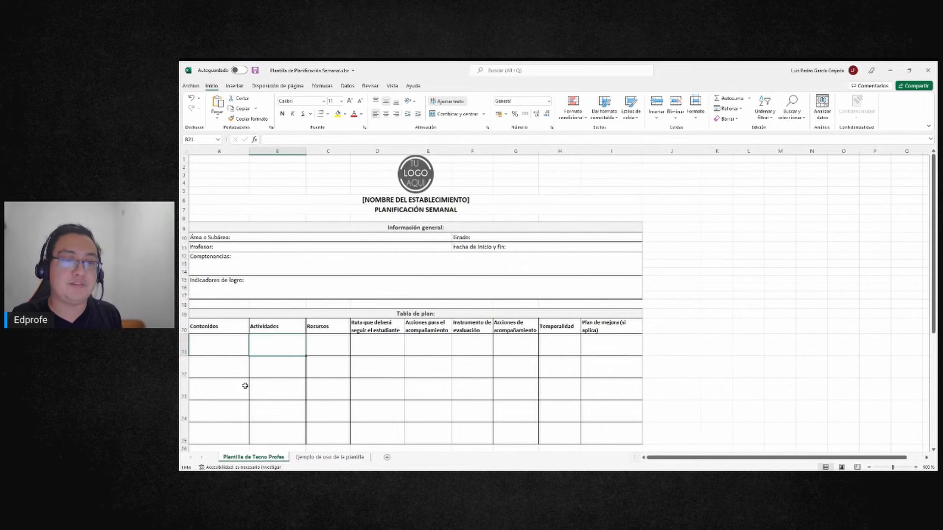
scroll(245, 394, "up", 3)
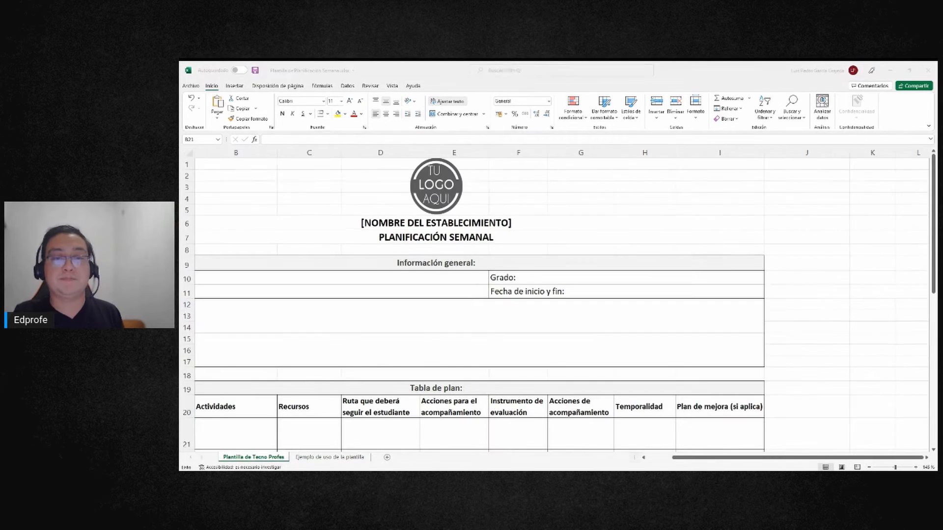
scroll(541, 304, "left", 1)
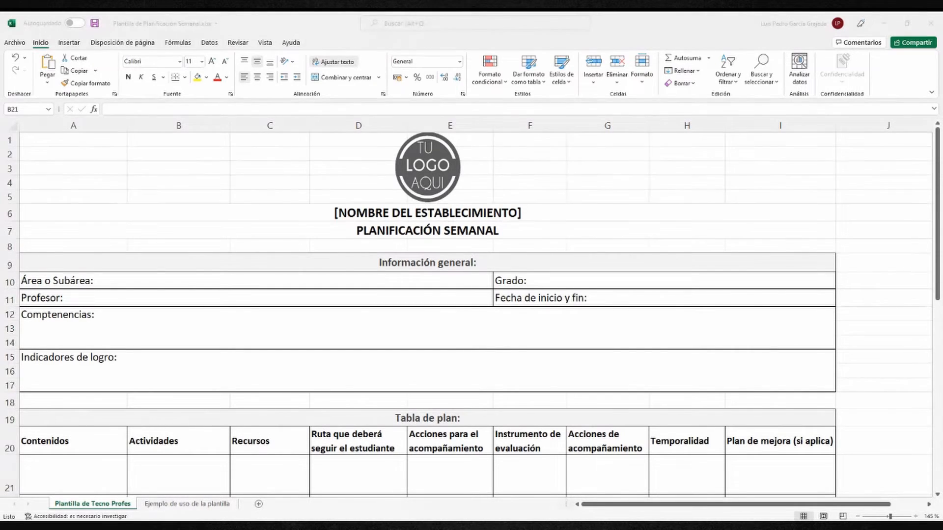
Step: Go through the blank template's plan table column by column, from Contenidos to Temporalidad
scroll(84, 278, "down", 4)
left_click_drag(80, 303, 87, 440)
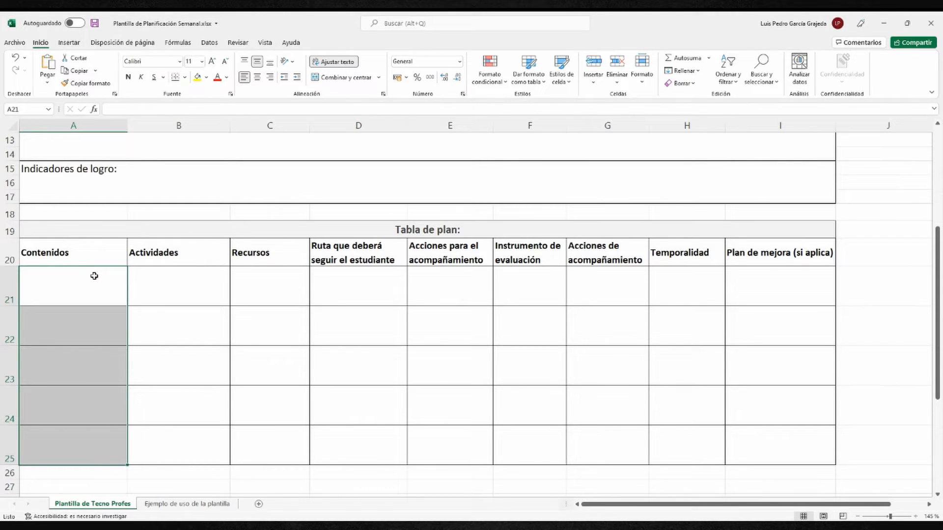
left_click_drag(187, 252, 212, 459)
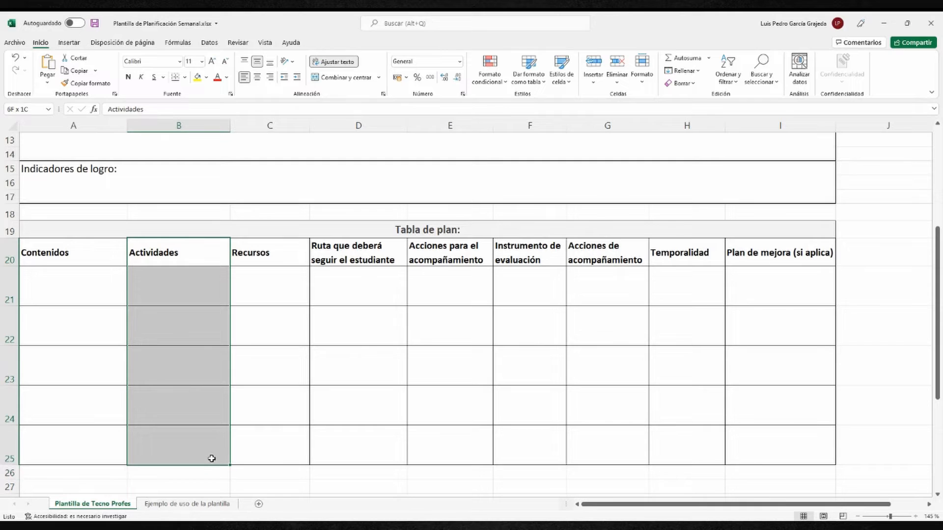
left_click_drag(266, 253, 267, 440)
left_click_drag(354, 253, 370, 440)
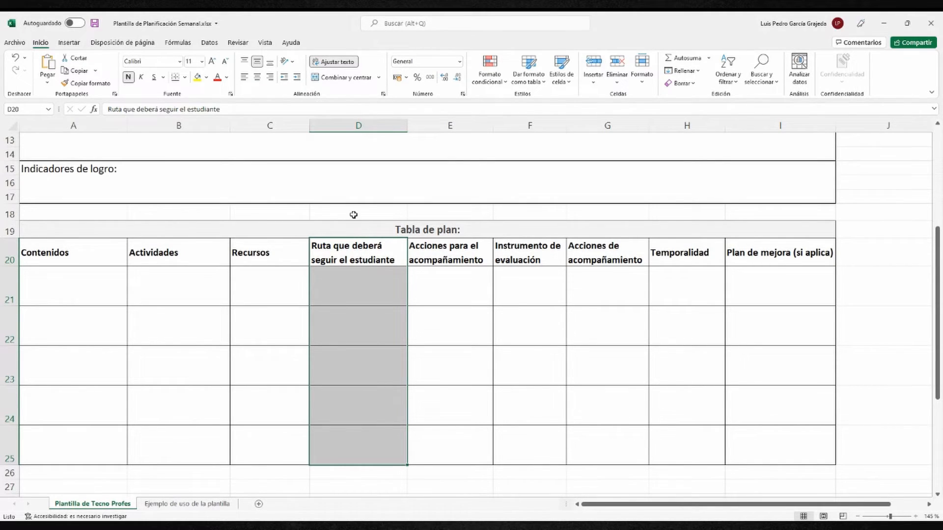
left_click_drag(459, 253, 460, 442)
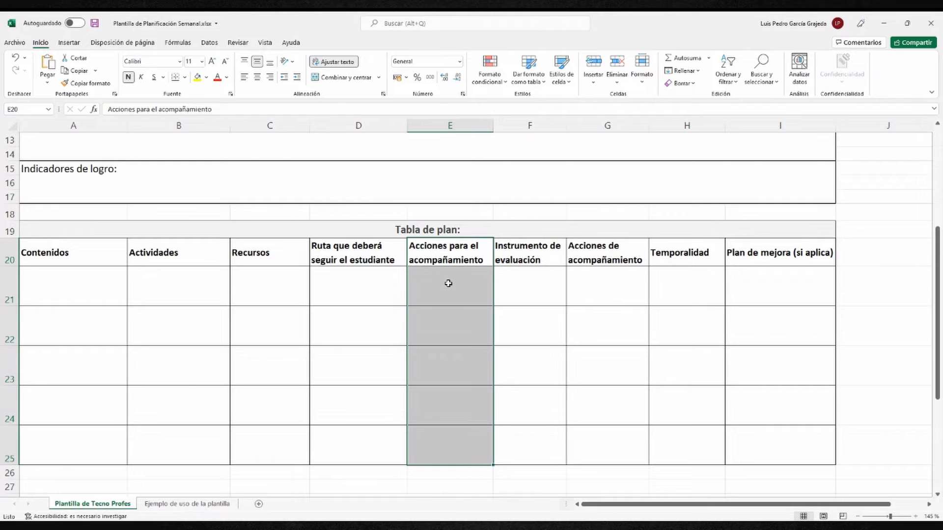
left_click_drag(554, 259, 562, 438)
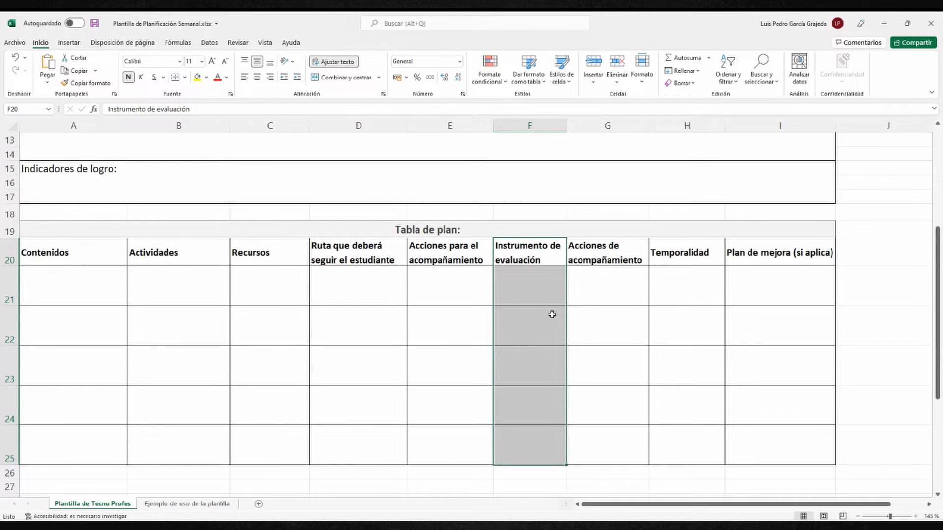
left_click_drag(604, 255, 605, 442)
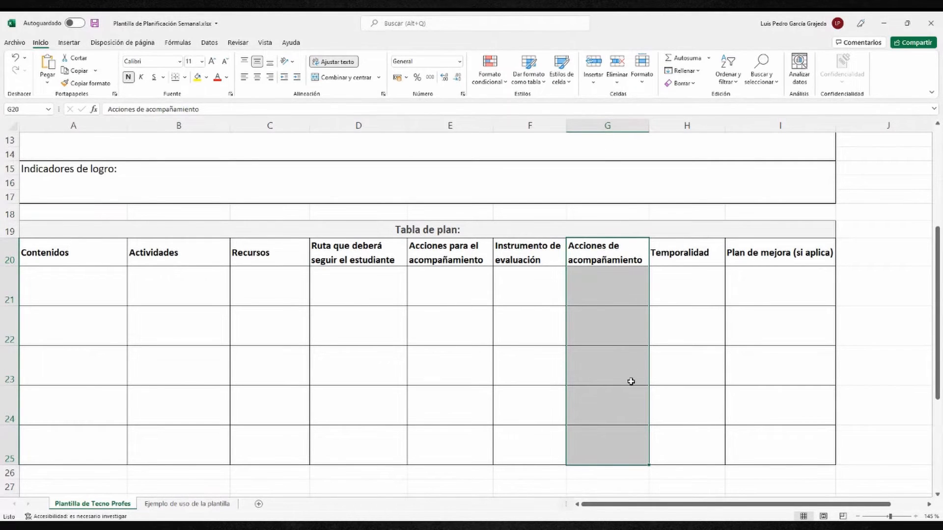
left_click_drag(682, 260, 705, 467)
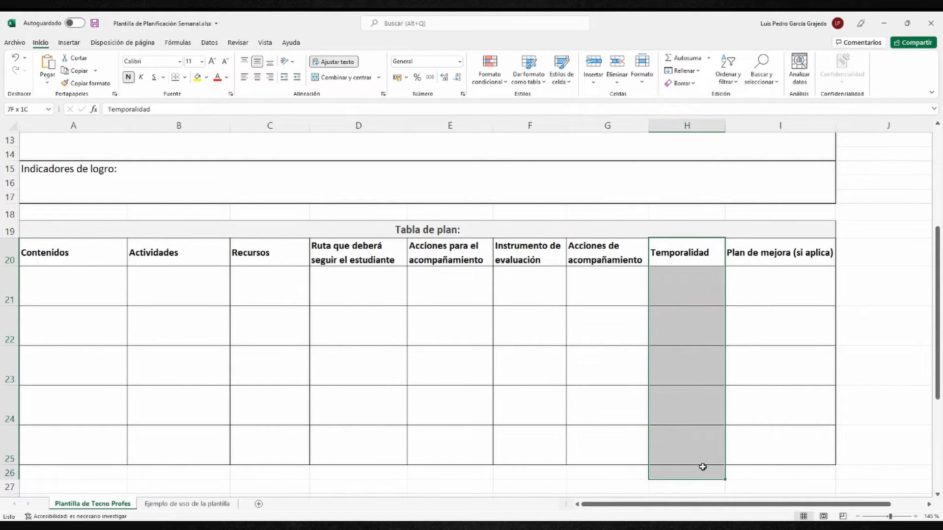
Step: On the Ejemplo de uso de la plantilla sheet, examine the headings Instrumento de evaluación, Temporalidad y modalidad, Punteo and Plan de mejora
left_click(194, 505)
scroll(501, 316, "down", 2)
scroll(496, 336, "up", 2)
left_click(452, 434)
left_click(515, 445)
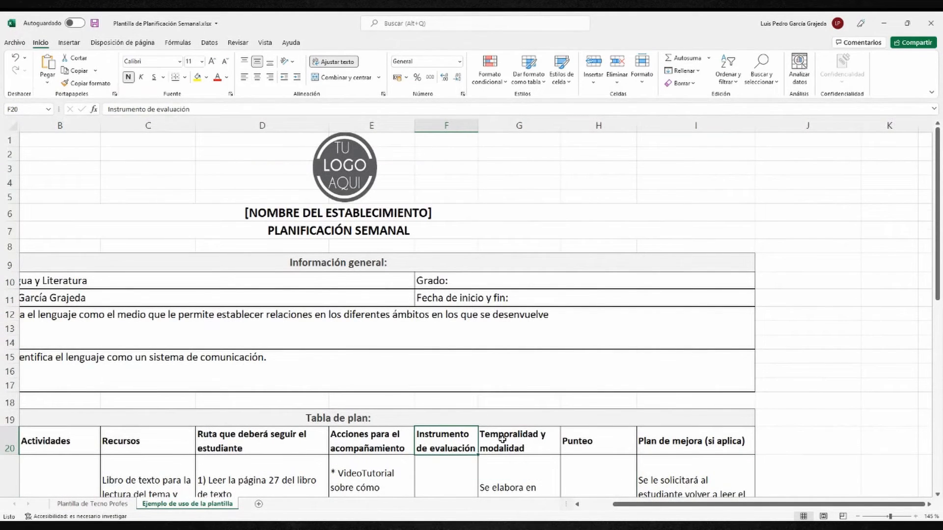
scroll(506, 395, "down", 1)
scroll(506, 396, "up", 1)
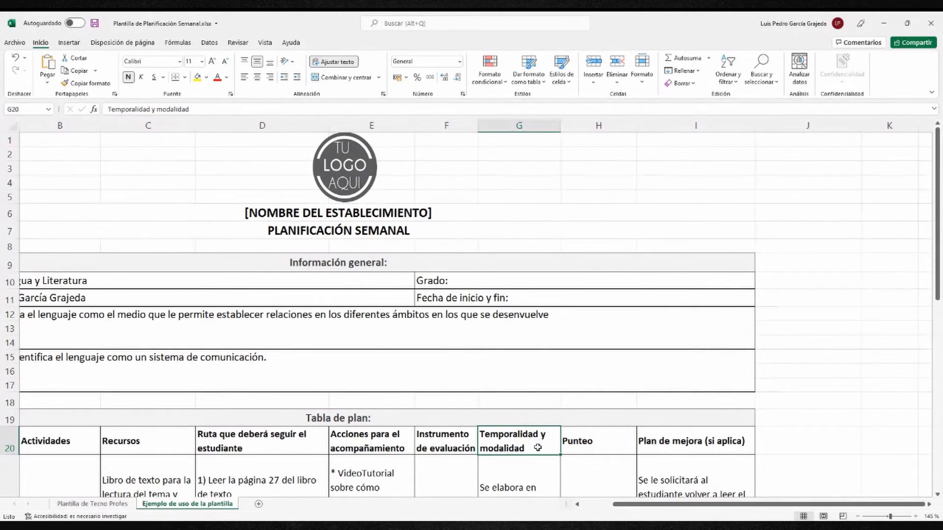
scroll(537, 443, "down", 3)
scroll(537, 443, "up", 3)
left_click(600, 435)
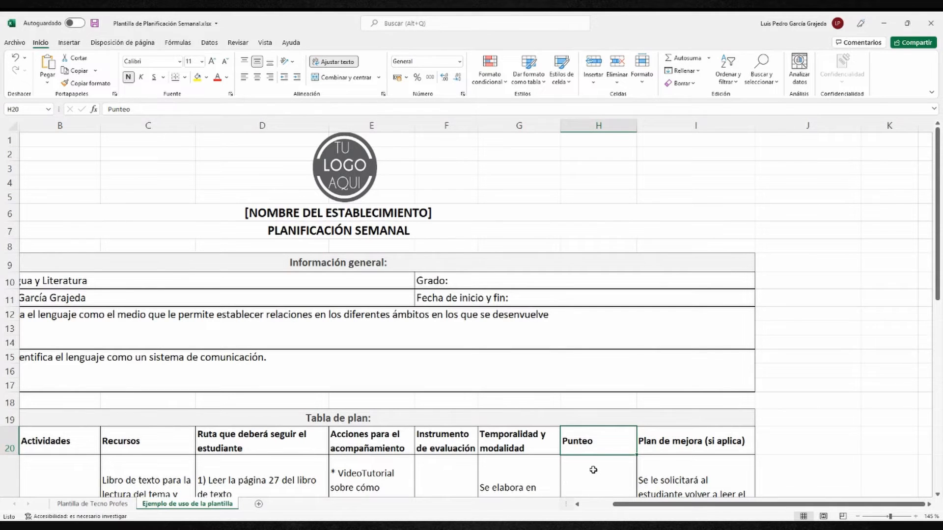
left_click(677, 442)
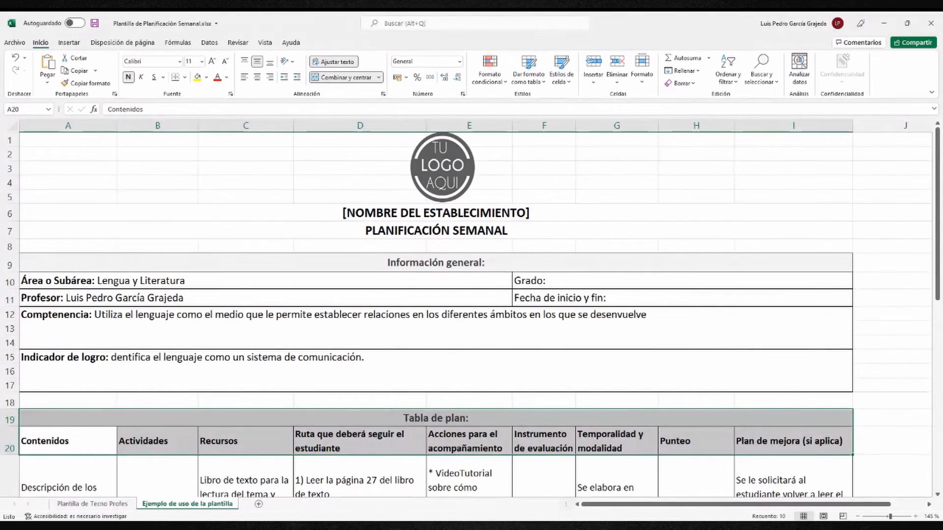
Step: Set Grado to "4to. Bachillerato en Ciencias y Letras Con Orientación en C." and Fecha de inicio y fin to "Del 7 al 11 de marzo 2022"
left_click(175, 278)
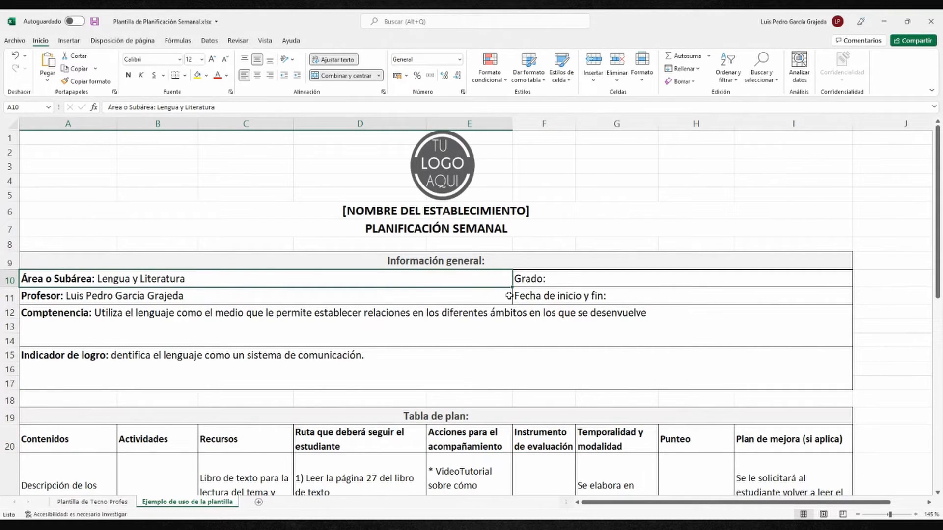
double_click(560, 283)
type("4to")
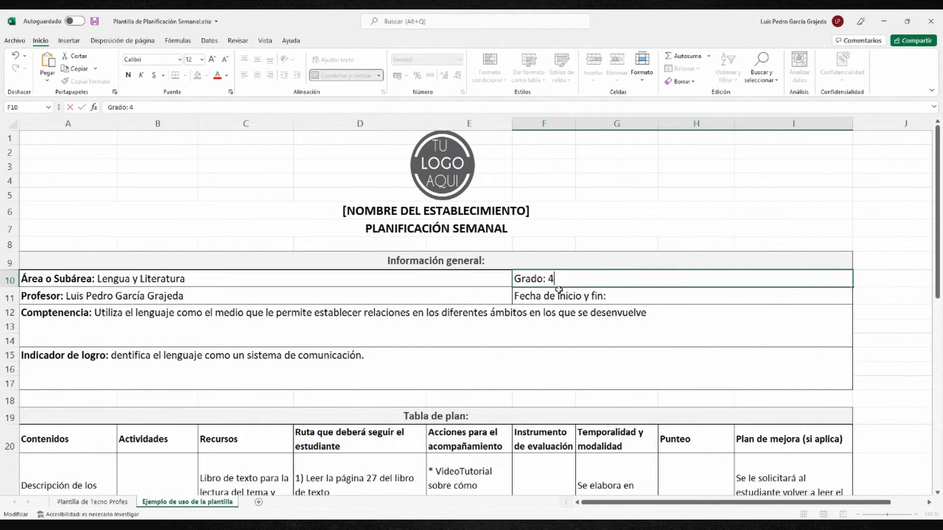
type(". Bachillerato en Ciencias y Letras Con Orientación en C.")
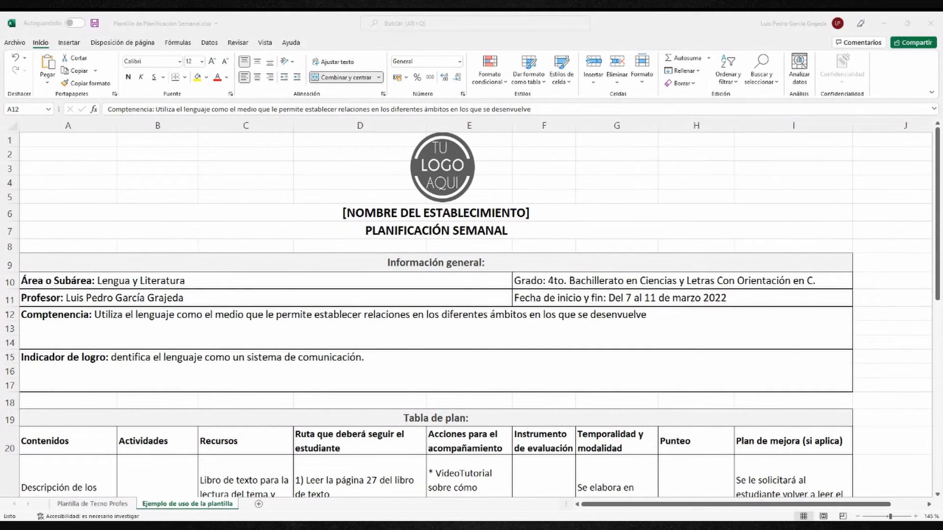
Step: Compare the example sheet with the blank template, and review the example's subject area and competence entries
scroll(282, 354, "down", 5)
scroll(298, 349, "up", 2)
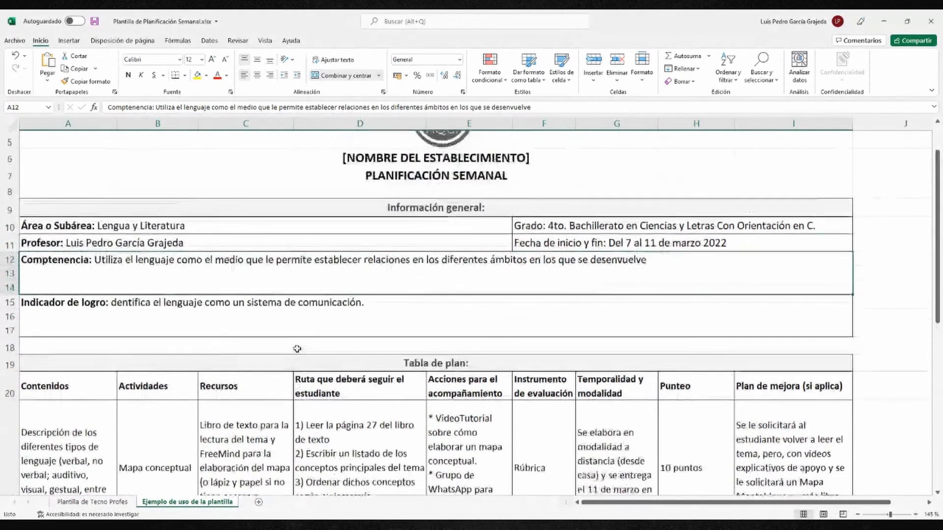
left_click(93, 502)
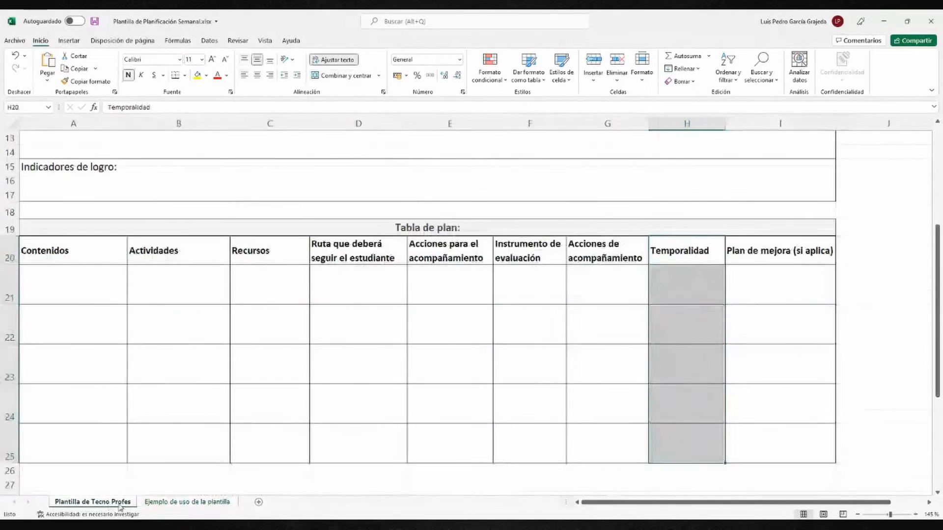
left_click(186, 502)
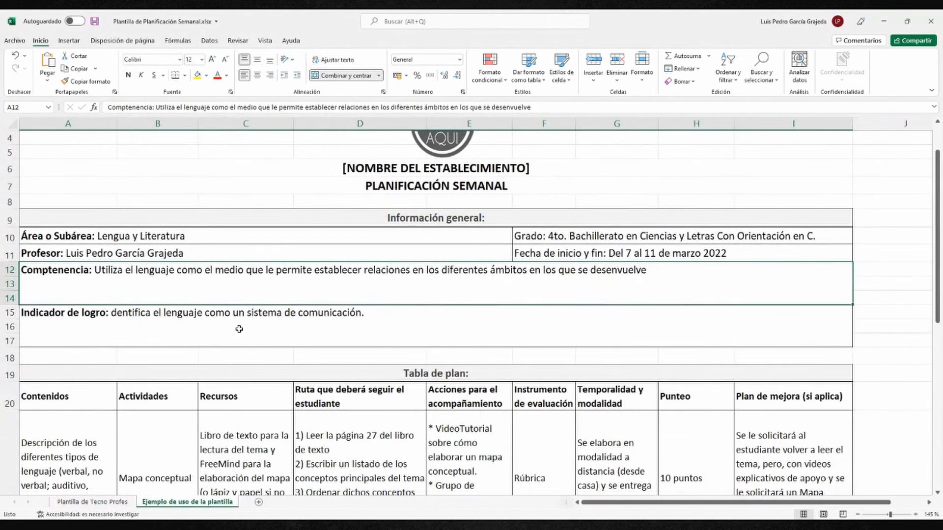
scroll(223, 293, "up", 1)
left_click(105, 280)
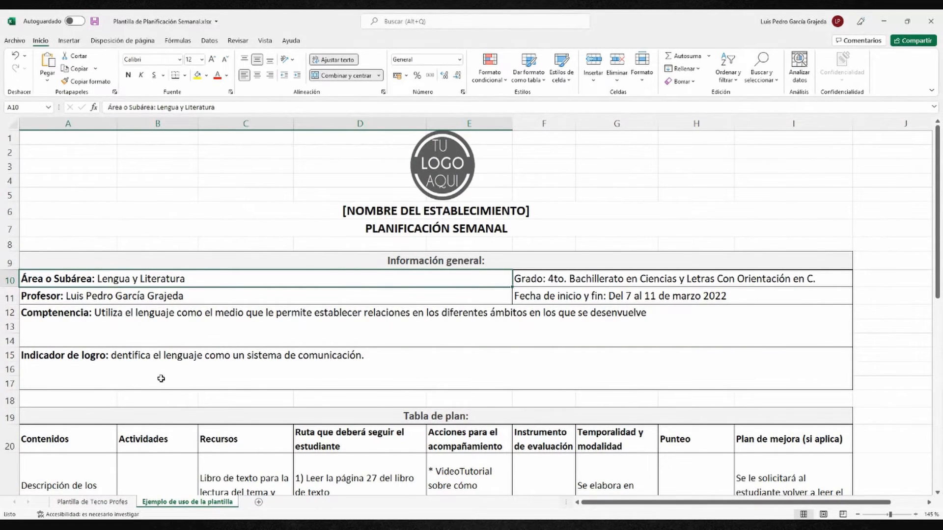
left_click(173, 330)
Step: Correct the first word of the Indicador de logro text to "Identifica" by adding the missing capital I
left_click(160, 384)
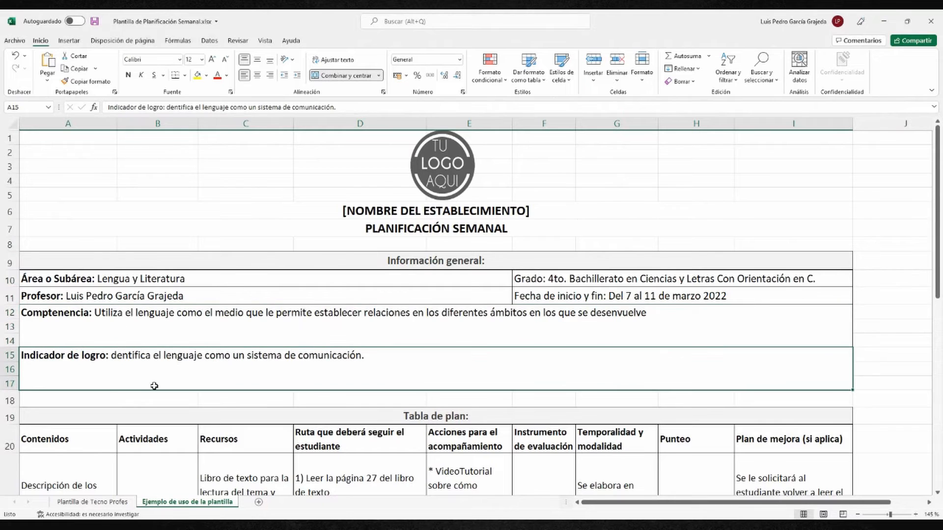
double_click(112, 355)
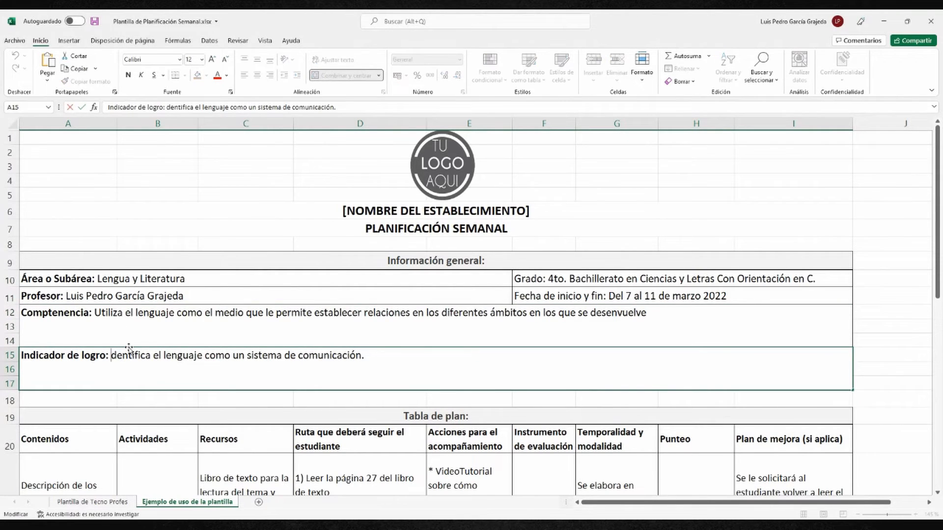
type("I")
key("Return")
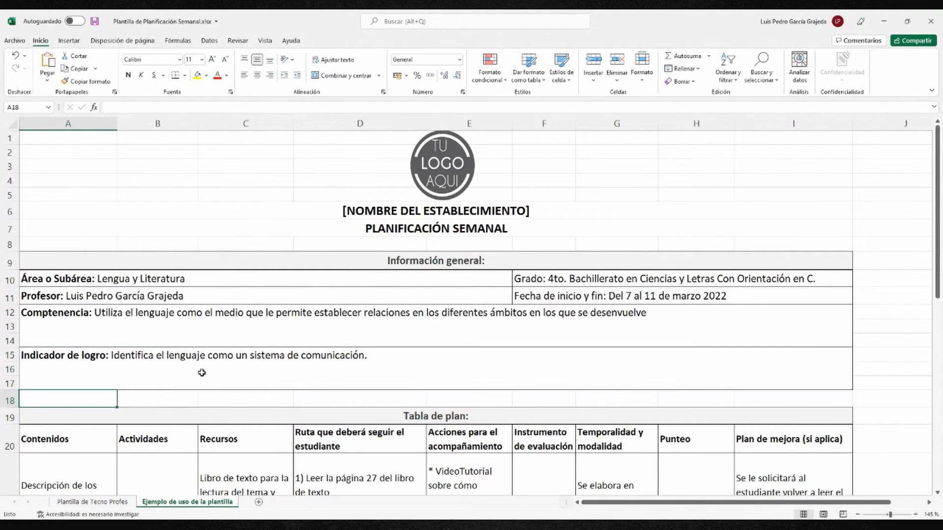
Step: Review the corrected Indicador de logro and the Contenidos entry in the example's plan table
scroll(283, 372, "down", 2)
left_click(159, 293)
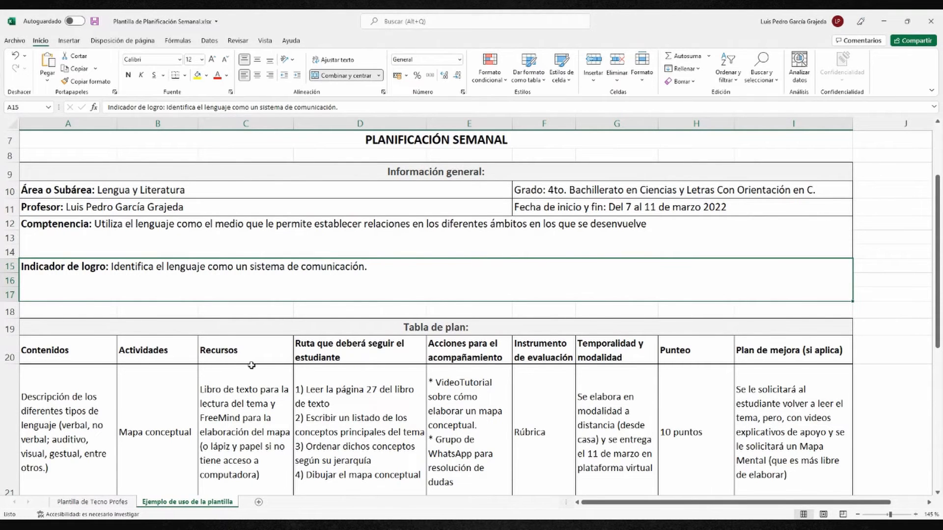
scroll(206, 349, "down", 2)
left_click(67, 259)
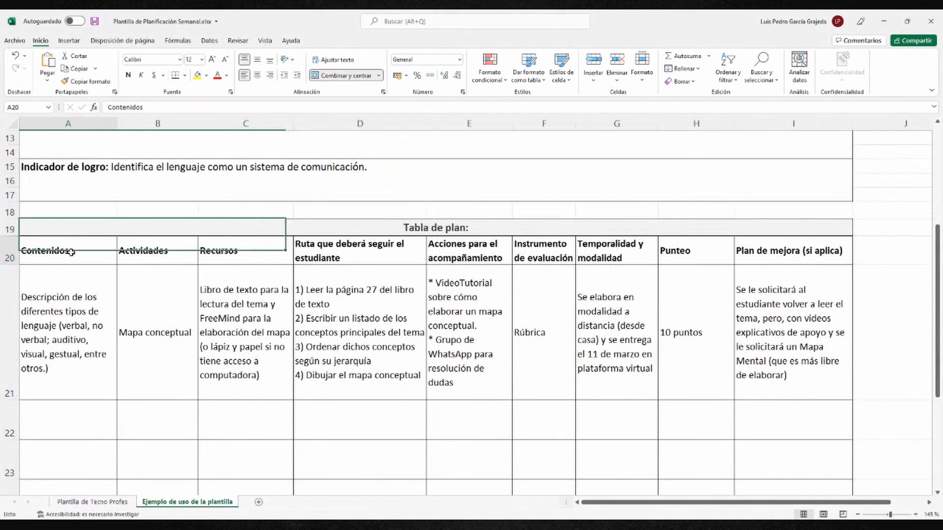
left_click(57, 349)
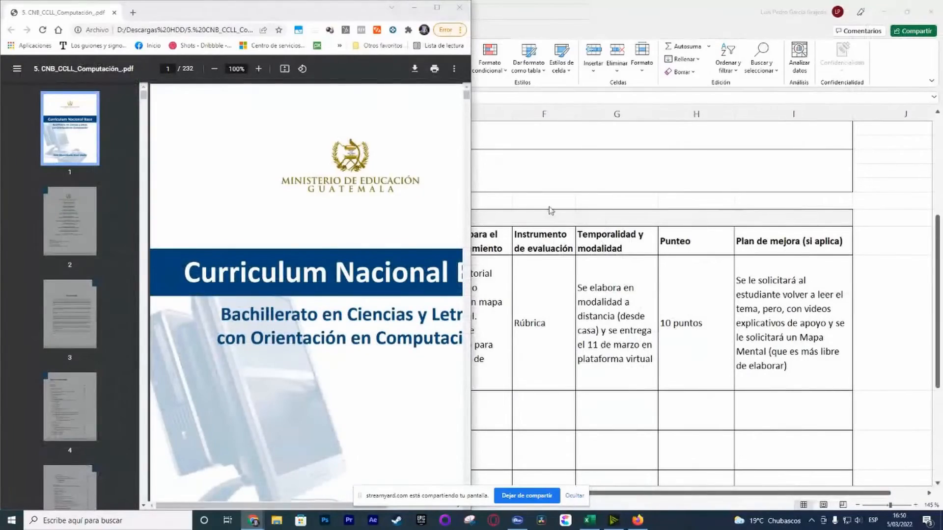
Step: Place the workbook beside the 5. CNB_CCLL_Computación_.pdf curriculum document, showing the example's general information together with its plan table
key("alt+Tab")
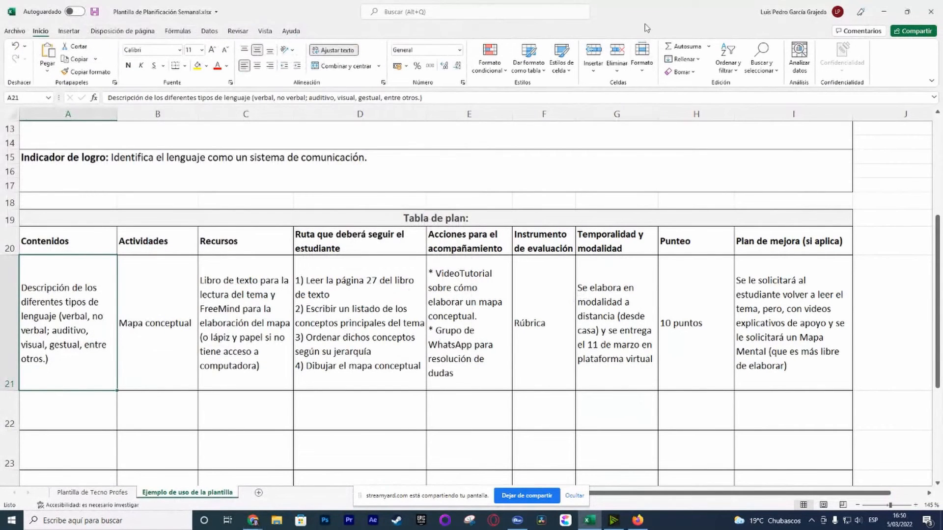
double_click(654, 11)
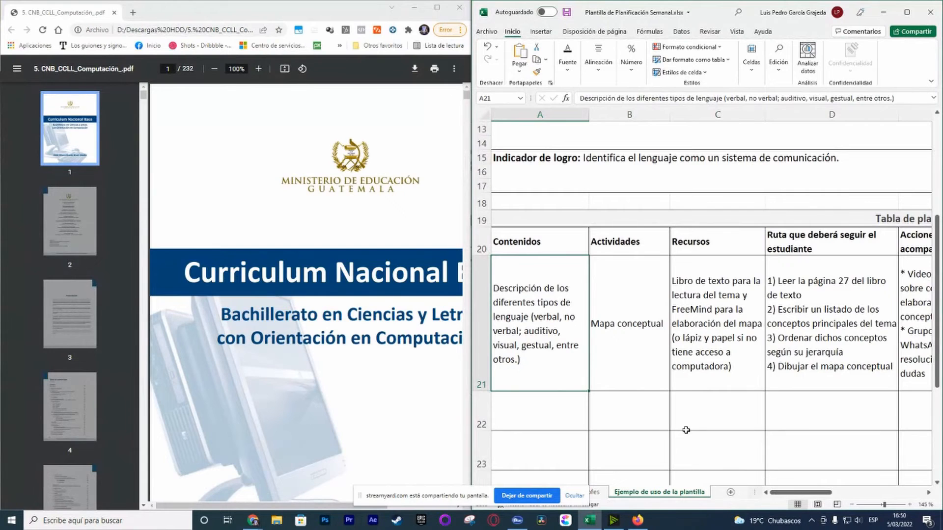
scroll(583, 386, "up", 4)
scroll(585, 386, "down", 3)
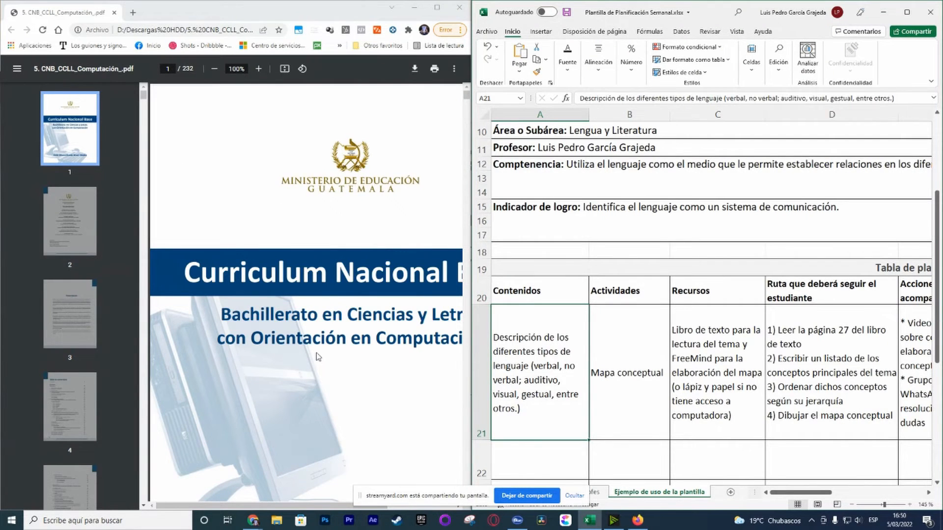
scroll(233, 289, "down", 2)
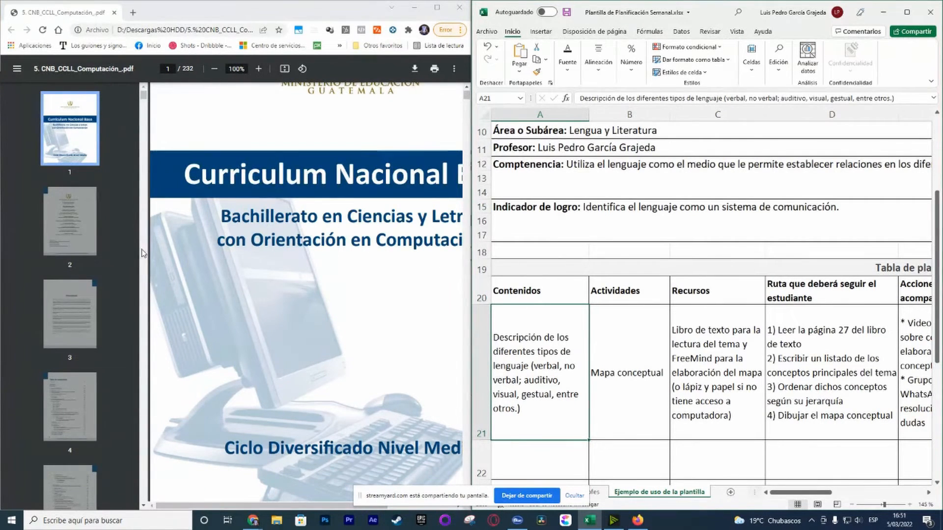
scroll(273, 225, "up", 2)
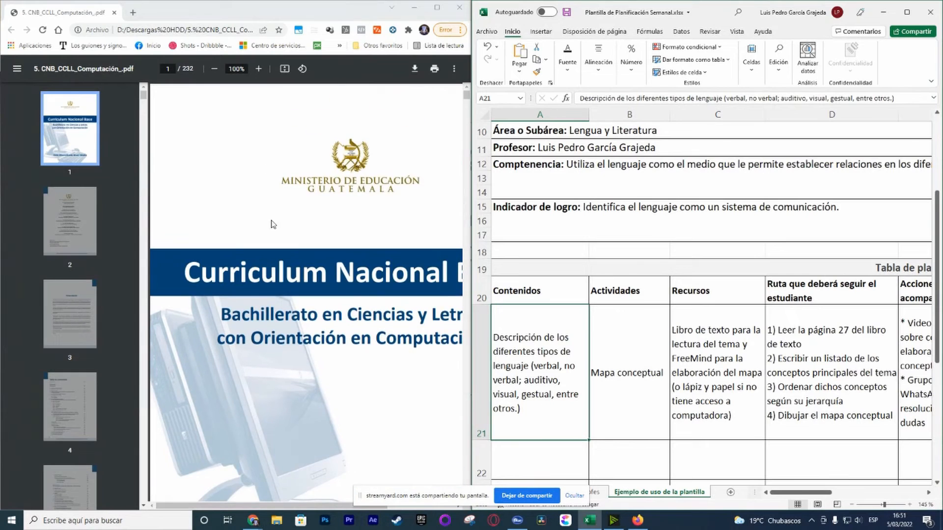
Step: Search the curriculum PDF for "lengua"
left_click(270, 224)
key("ctrl+f")
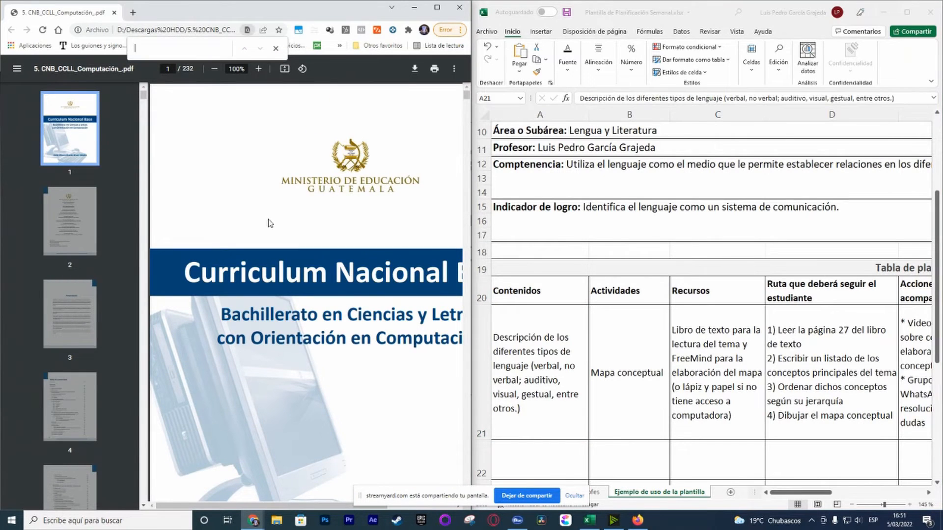
type("lengua")
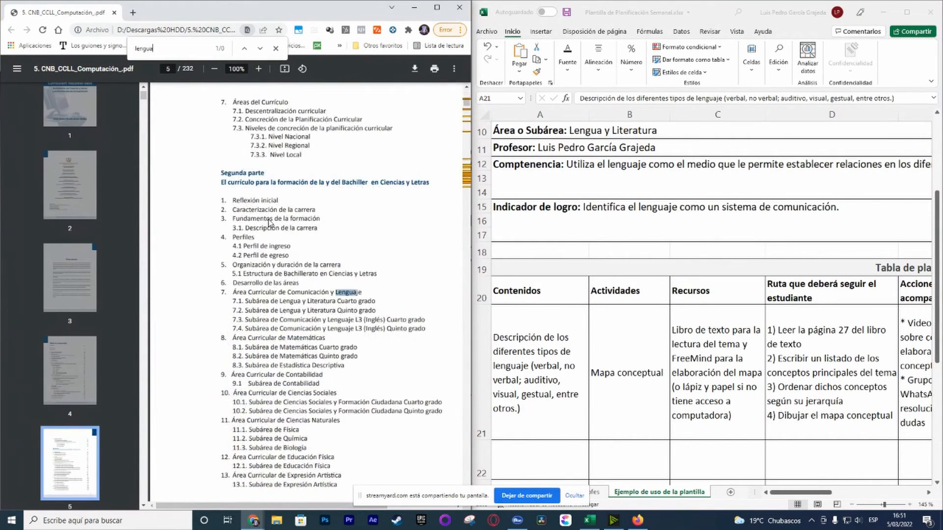
Step: Search the curriculum PDF for "lengua y liter" and go to the Malla Curricular de Lengua y Literatura Cuarto Grado on page 53
type(" y liter")
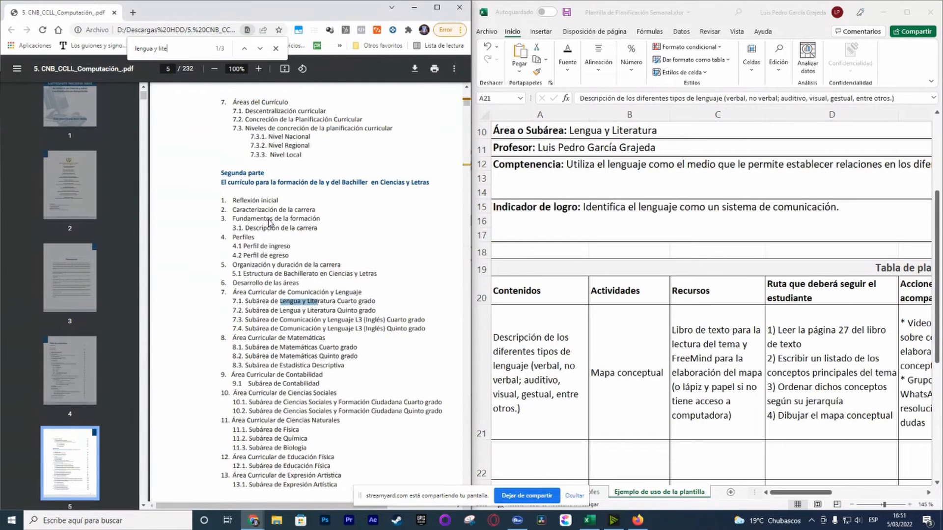
key("Return")
key("Return")
key("Return")
key("Return")
key("Return")
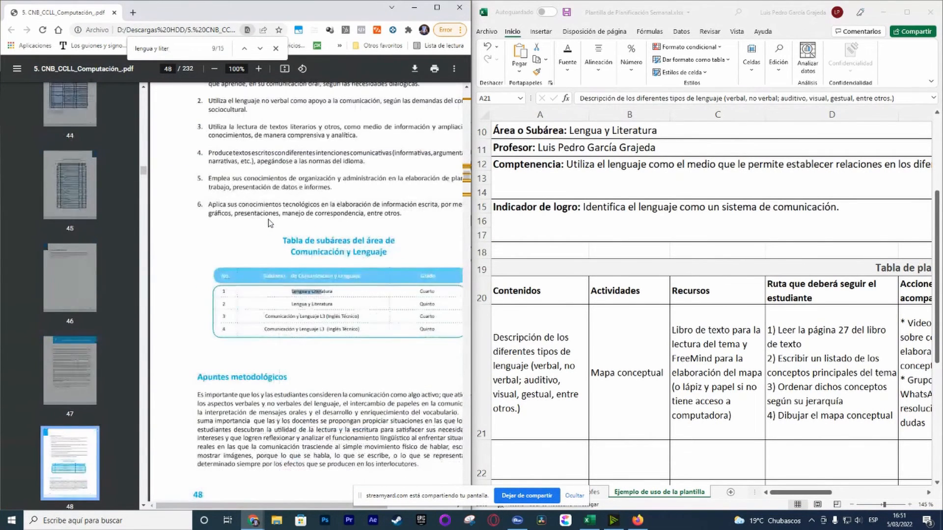
key("Return")
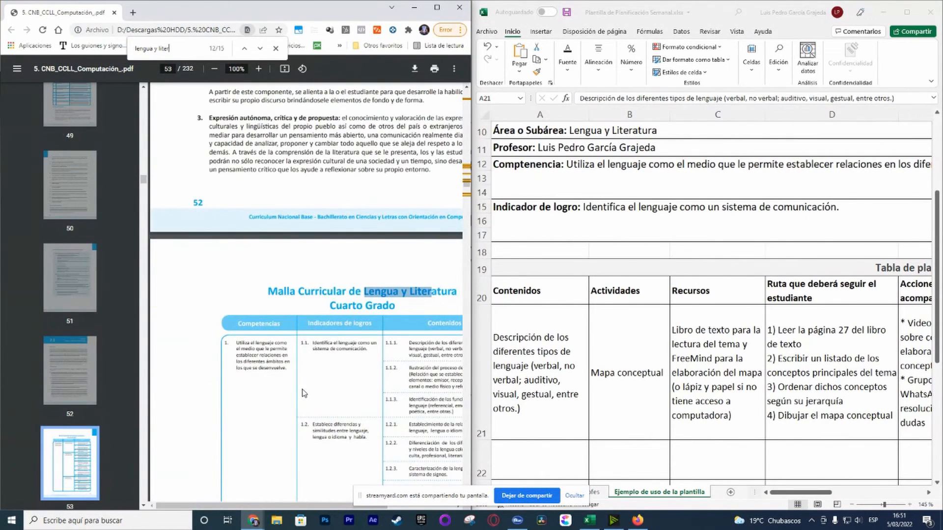
scroll(282, 407, "up", 2, "ctrl")
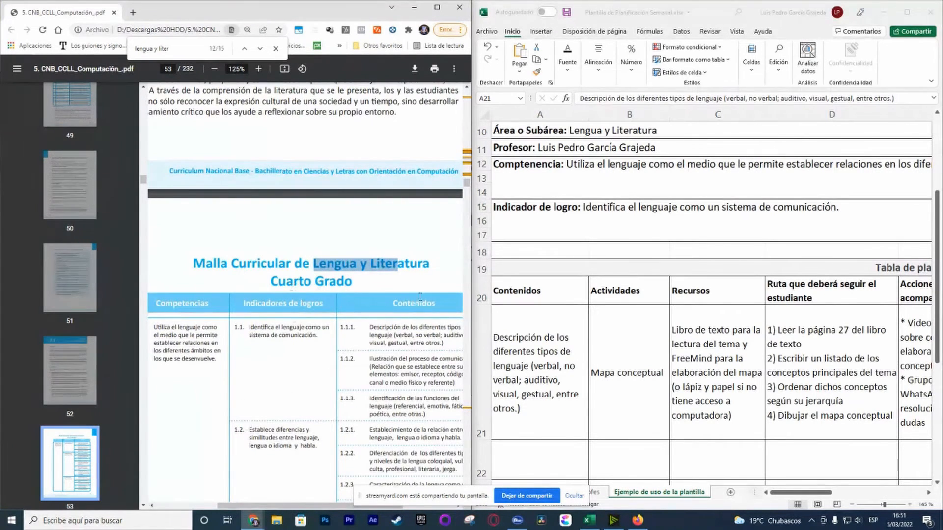
Step: Compare the example's competence text with the first entry under Competencias in the curriculum table, highlighting that entry in the PDF
left_click(648, 243)
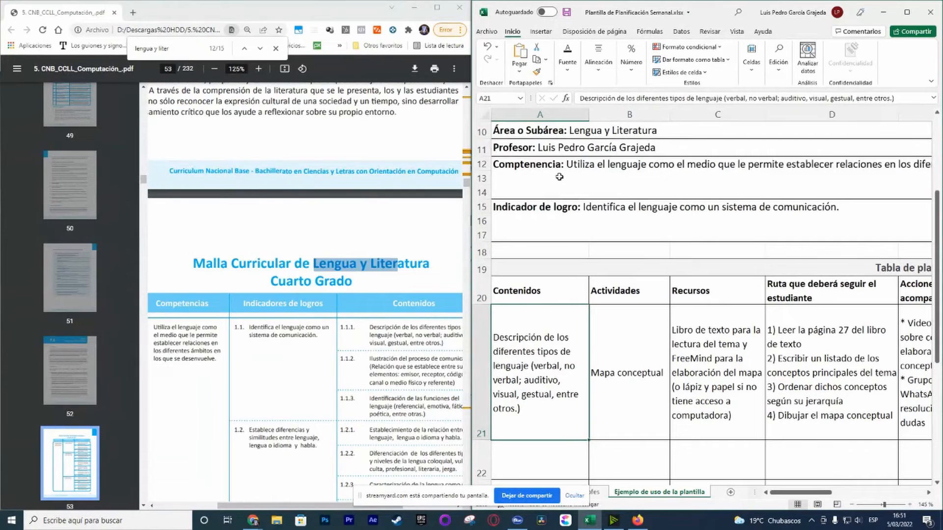
left_click(586, 173)
double_click(571, 166)
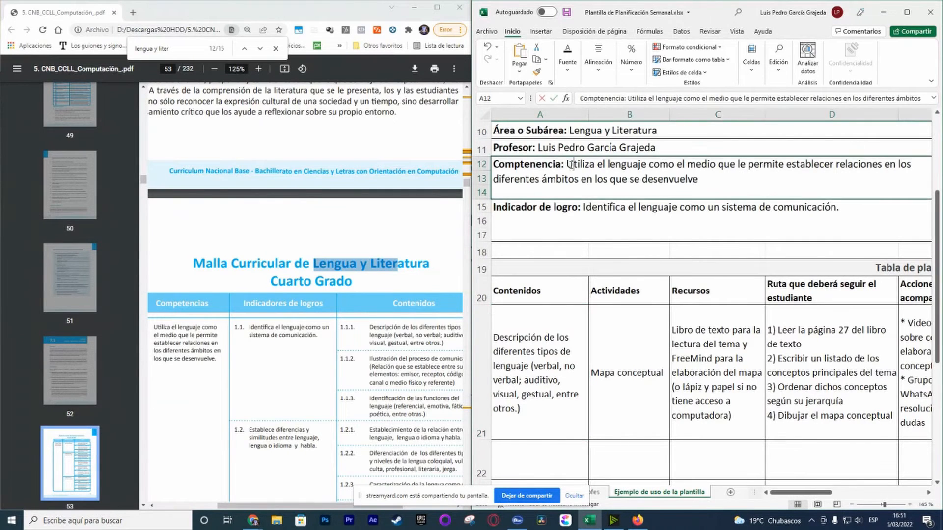
key("Return")
left_click(211, 359)
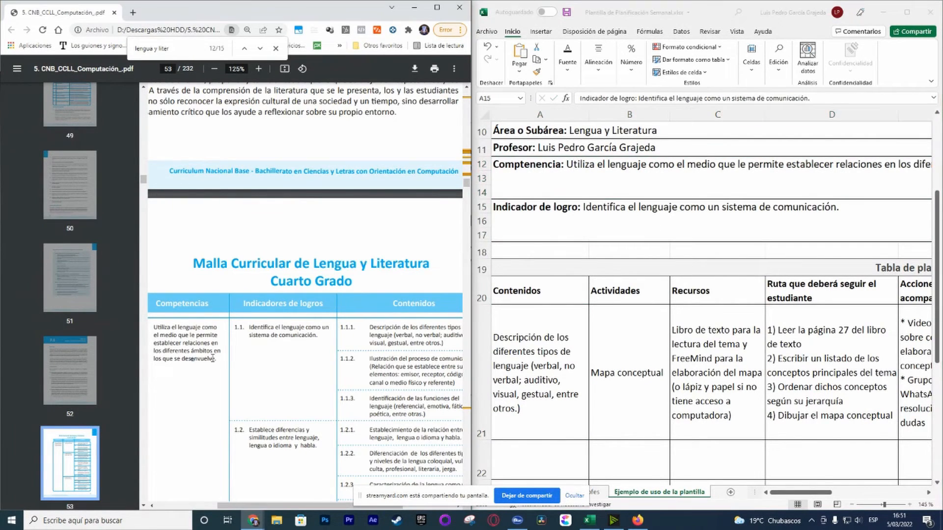
left_click_drag(219, 361, 153, 325)
key("alt+Tab")
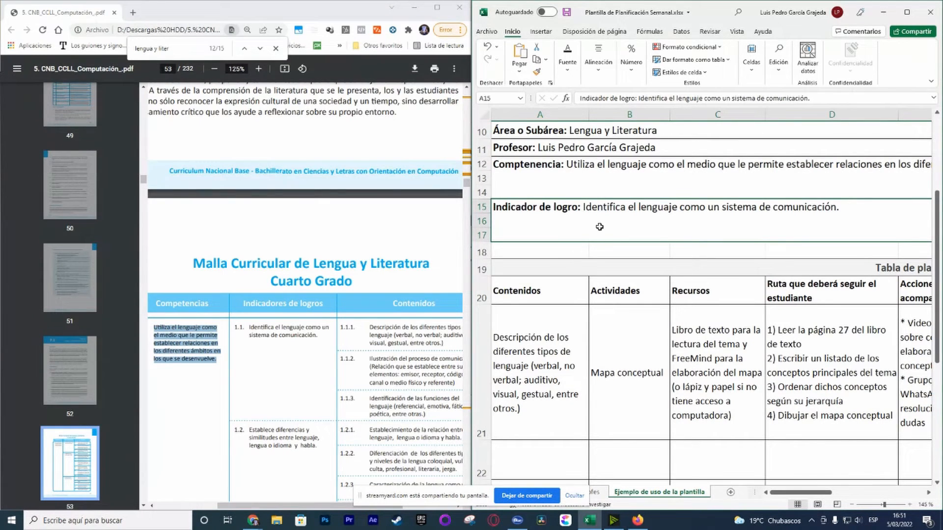
Step: Compare indicator 1.1 in the curriculum table with the example's Indicador de logro, highlighting the indicator in the PDF
left_click(280, 366)
left_click_drag(319, 337, 240, 324)
scroll(270, 340, "up", 3, "ctrl")
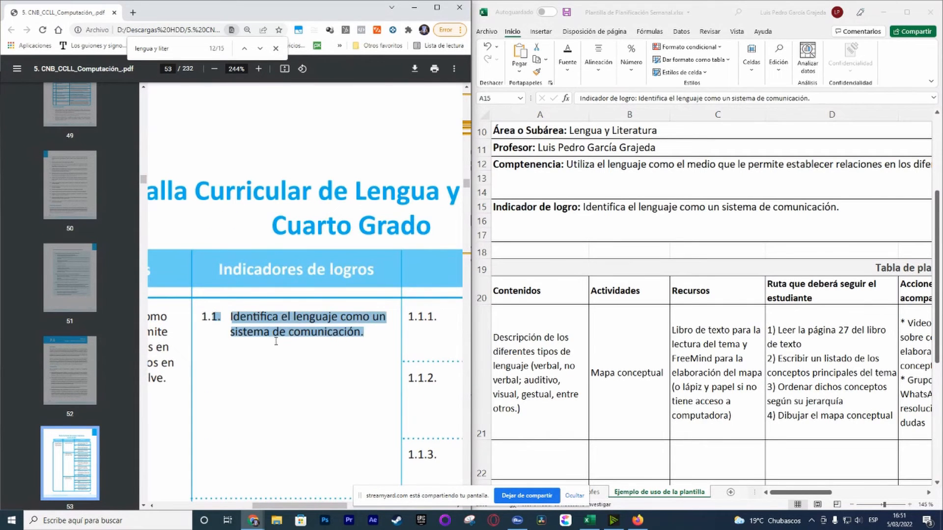
left_click(345, 334)
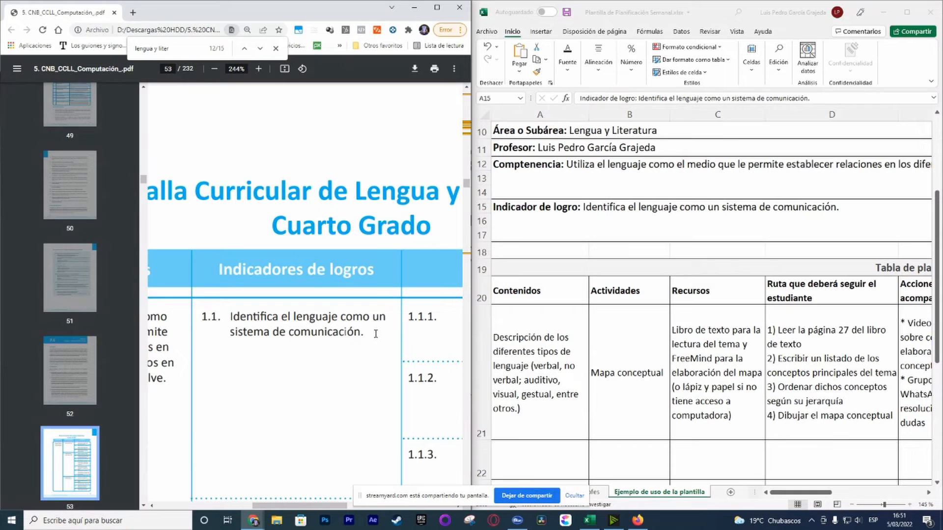
scroll(370, 334, "down", 2, "ctrl")
left_click(691, 208)
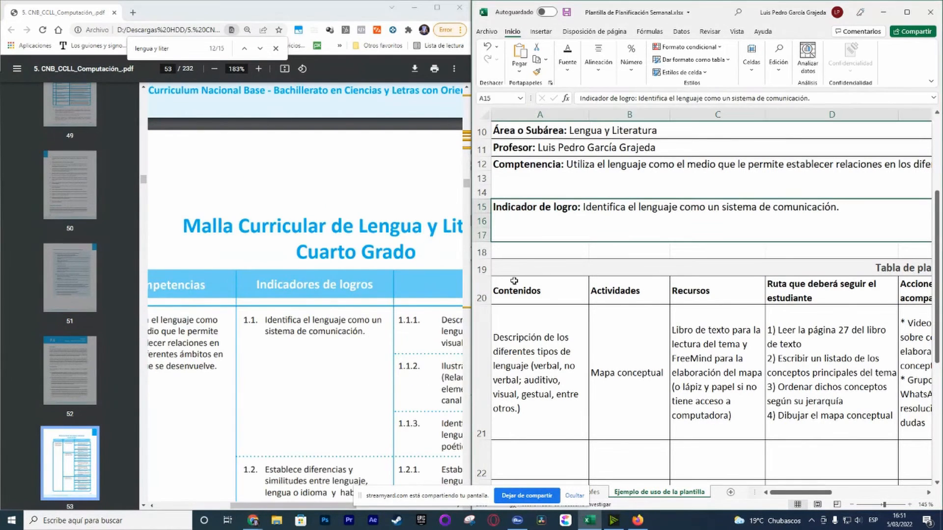
scroll(319, 289, "down", 1, "ctrl")
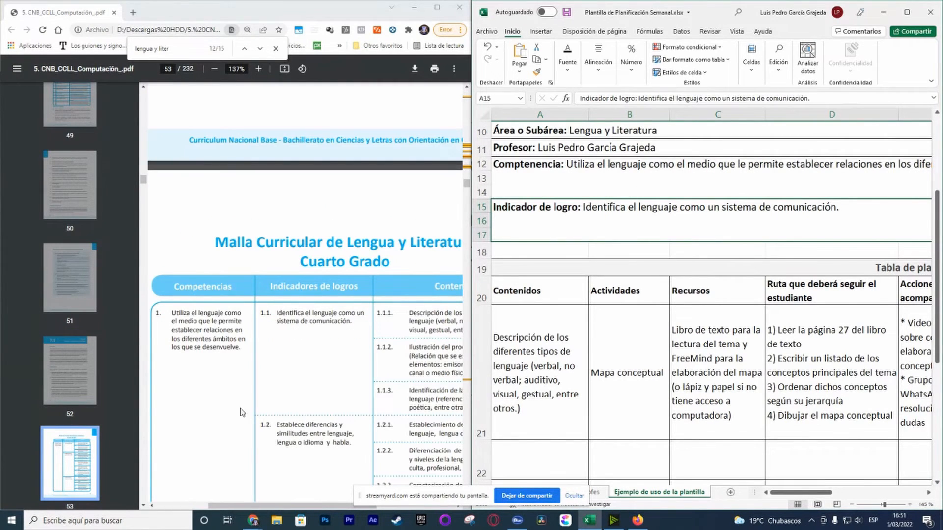
Step: Compare content 1.1.1 in the curriculum table with the first Contenidos entry of the example's plan table
left_click(562, 329)
left_click_drag(327, 506, 353, 506)
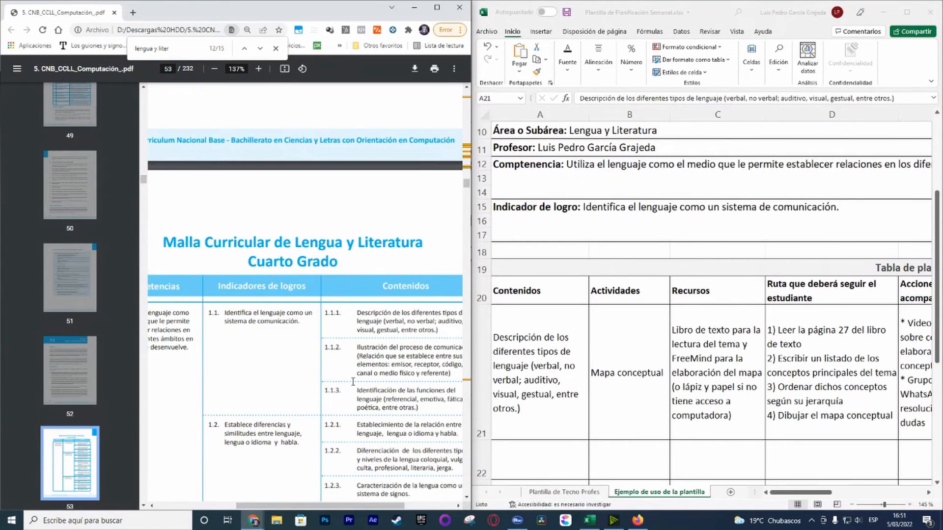
scroll(304, 314, "right", 1)
left_click_drag(302, 313, 323, 322)
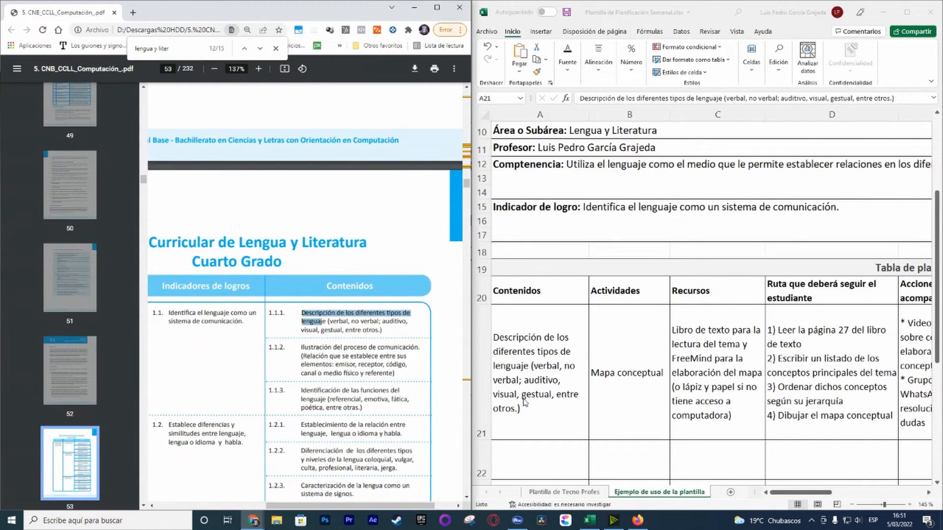
left_click(555, 417)
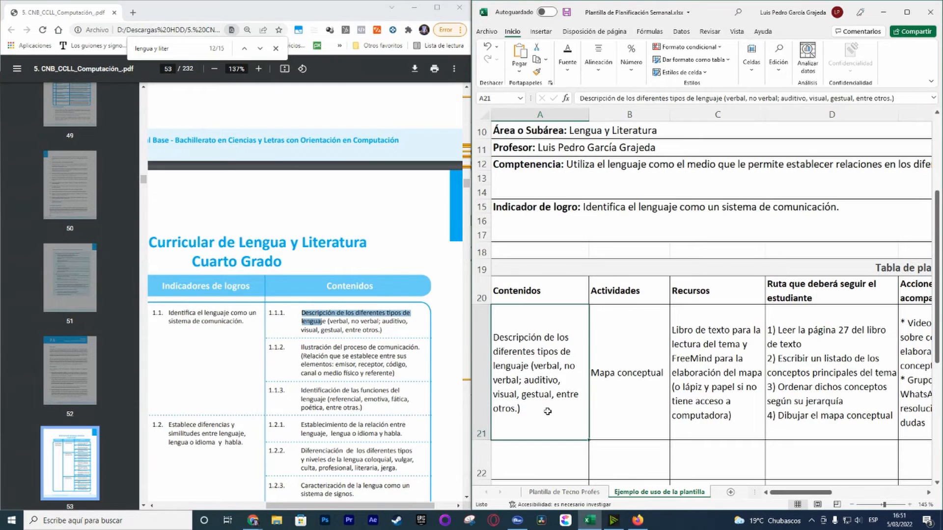
Step: Look through the Lengua y Literatura curriculum tables on the following pages, then return to the Cuarto Grado table on page 53
scroll(327, 341, "down", 1)
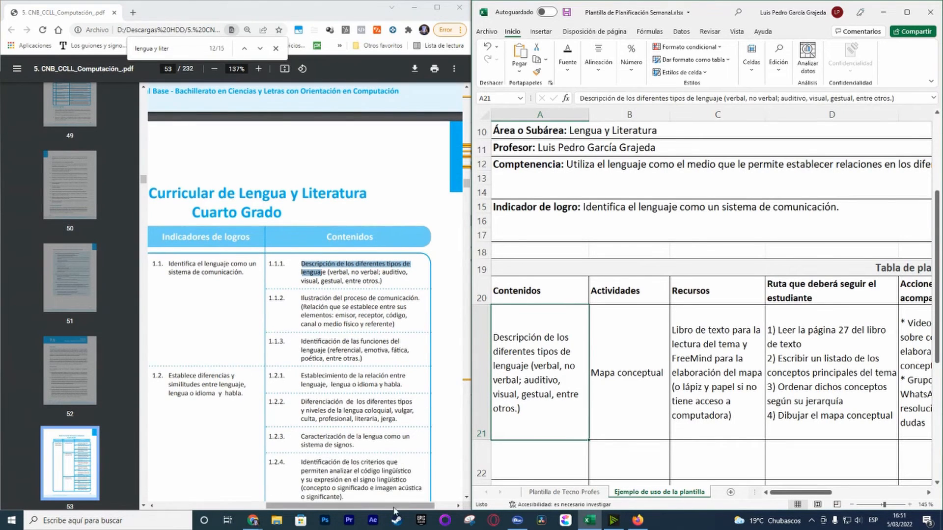
left_click_drag(412, 506, 386, 509)
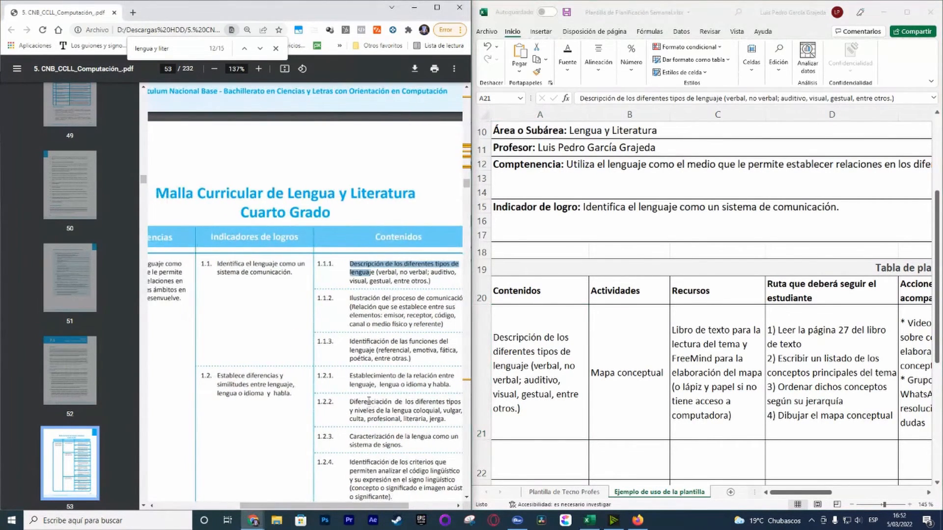
scroll(373, 379, "down", 3, "ctrl")
scroll(377, 298, "down", 5)
scroll(378, 299, "down", 15)
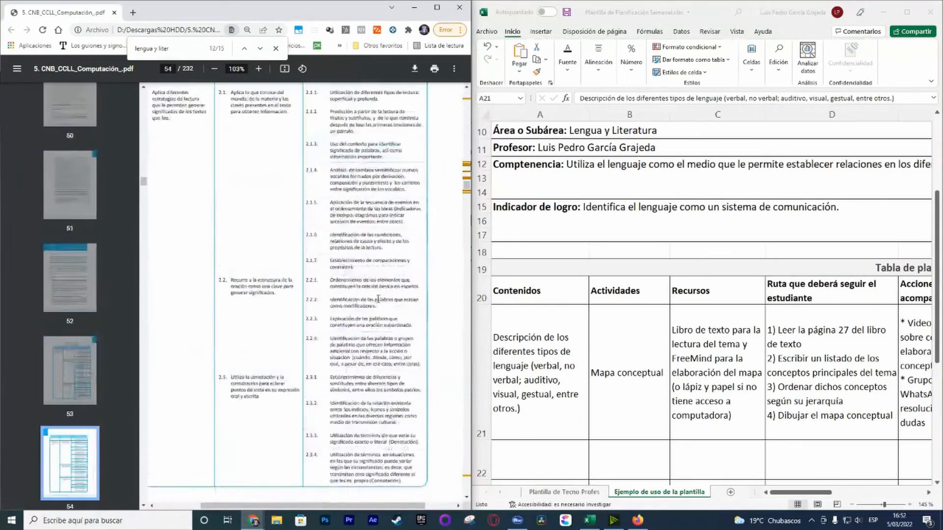
scroll(379, 305, "down", 20)
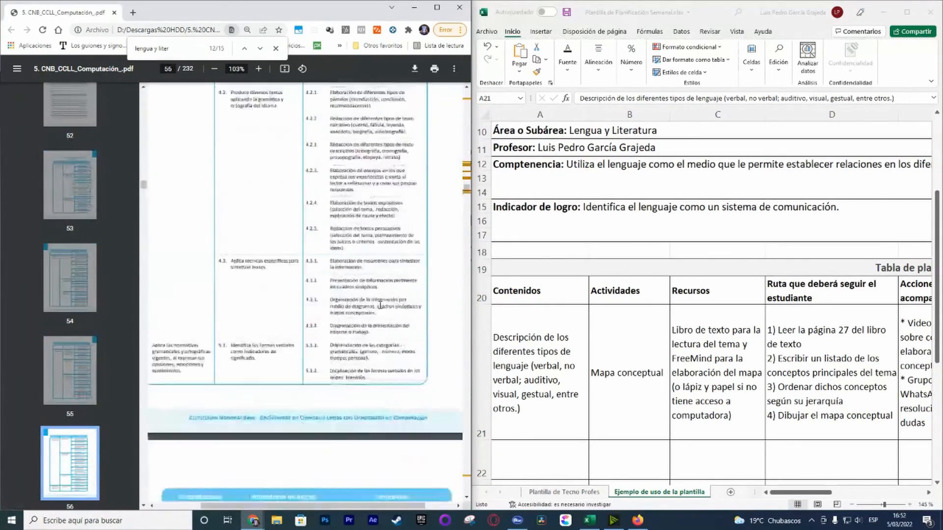
scroll(386, 315, "up", 20)
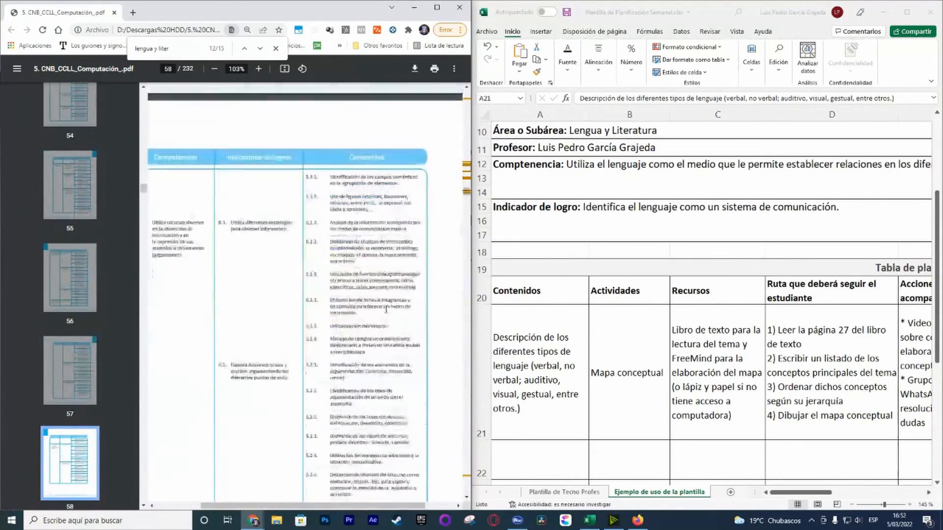
scroll(384, 312, "up", 15)
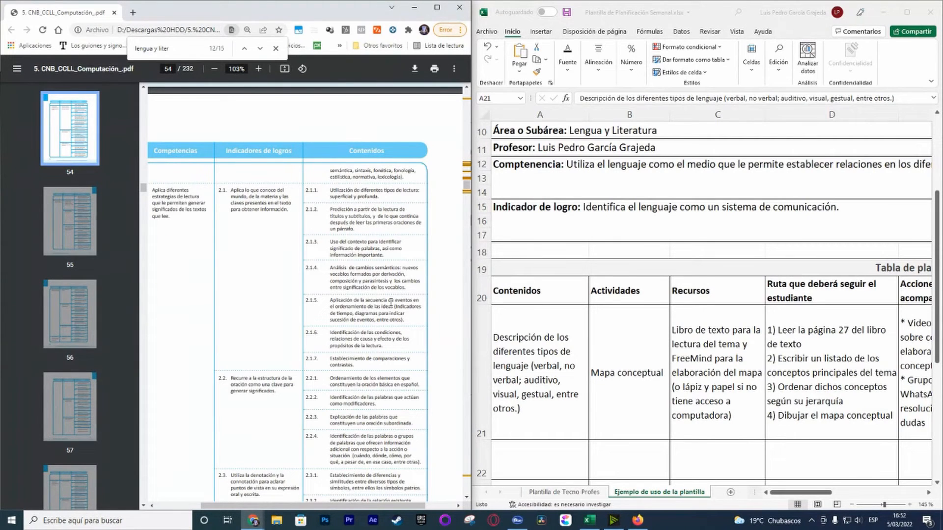
scroll(376, 274, "down", 2)
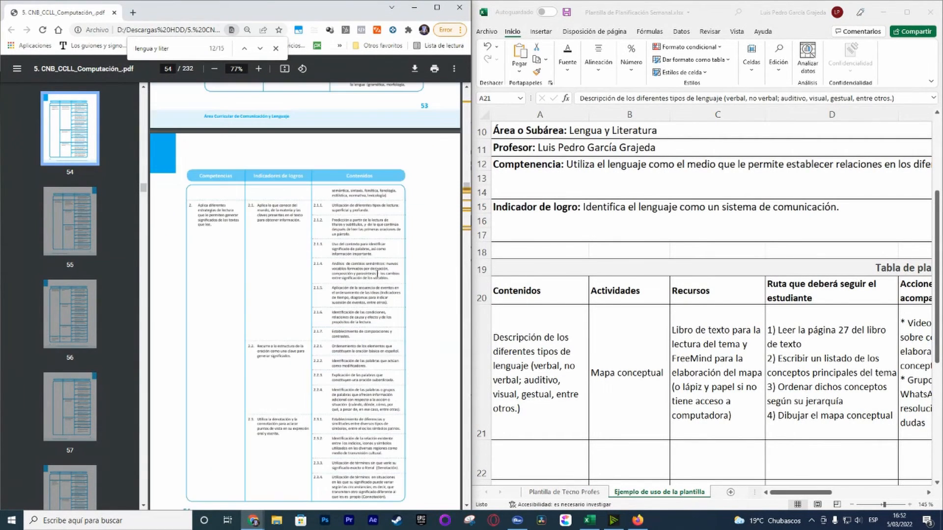
scroll(394, 280, "up", 2)
scroll(388, 280, "up", 8)
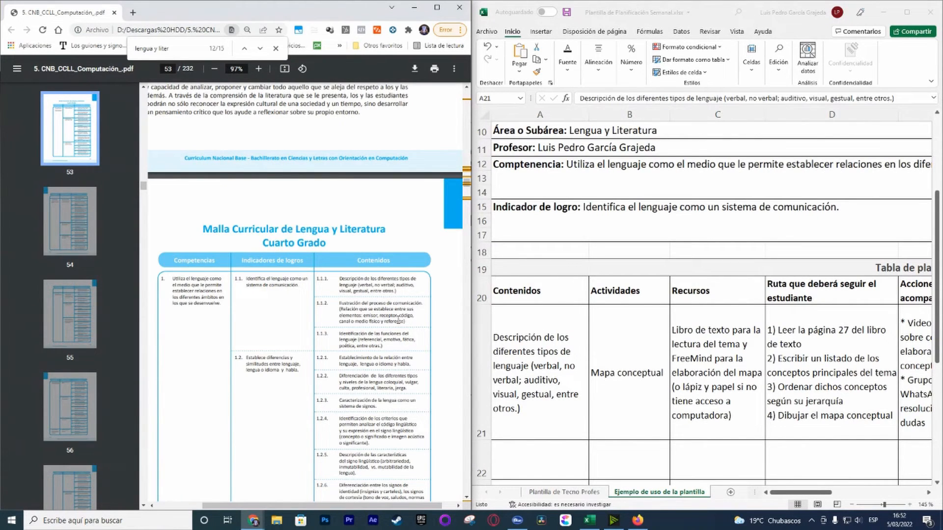
Step: Highlight content 1.1.1 in the PDF again and relate it to cell A21 and the empty rows below
left_click_drag(406, 292, 340, 278)
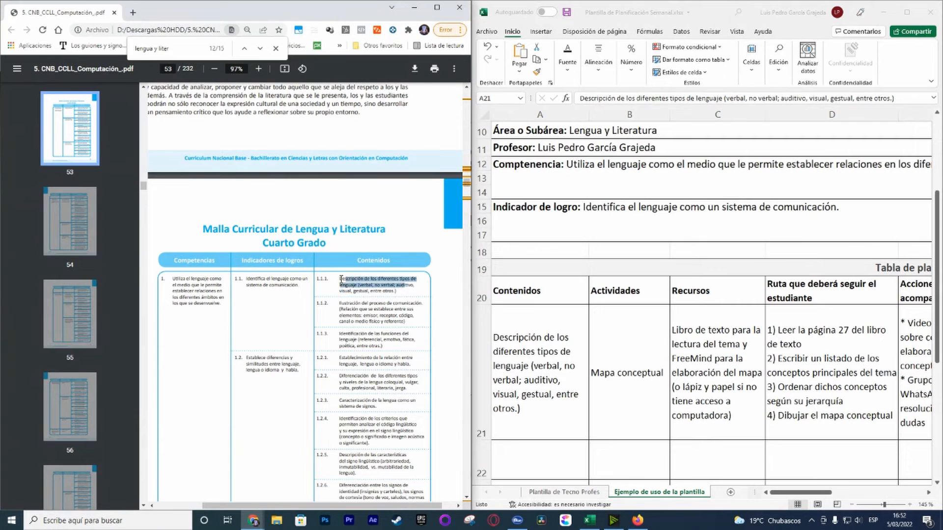
double_click(350, 279)
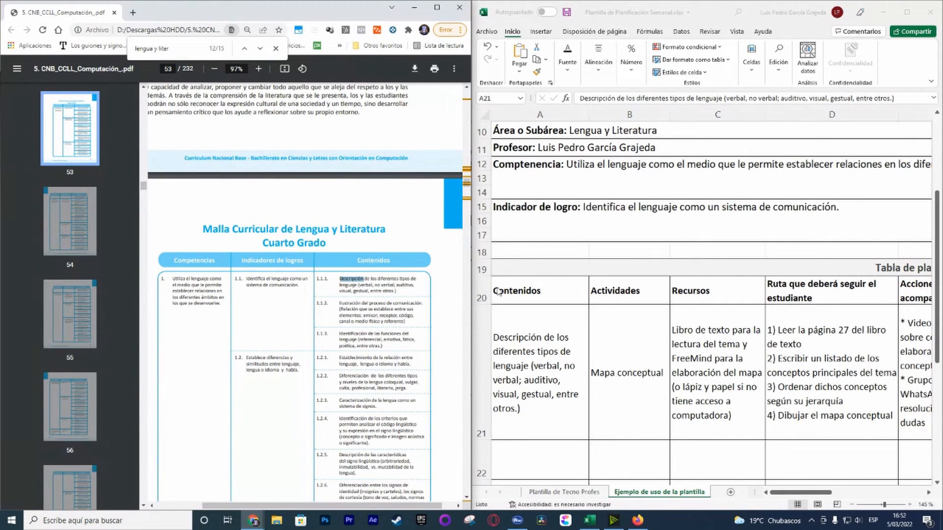
left_click(533, 427)
scroll(532, 415, "down", 2)
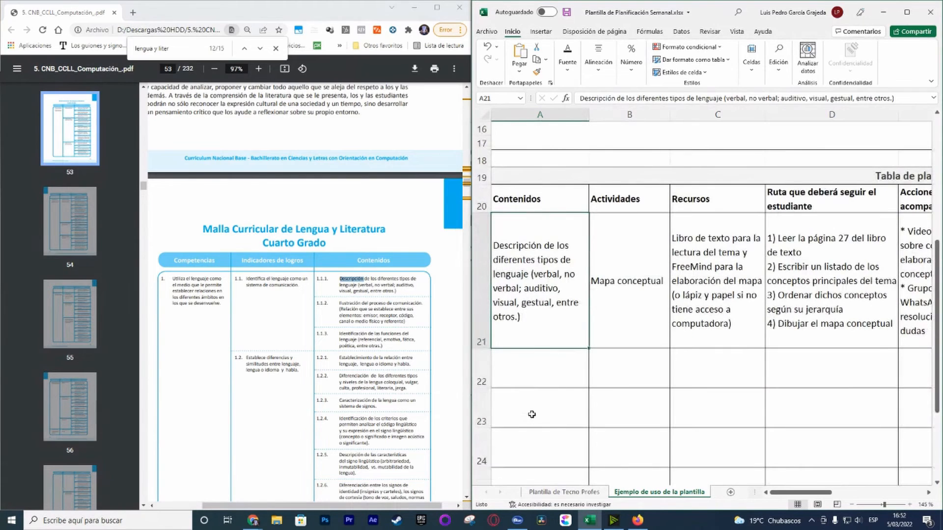
Step: Copy content 1.1.2 from "Ilustración del proceso de comunicación" through "receptor, códig" out of the curriculum PDF into Contenidos cell A22
left_click(531, 373)
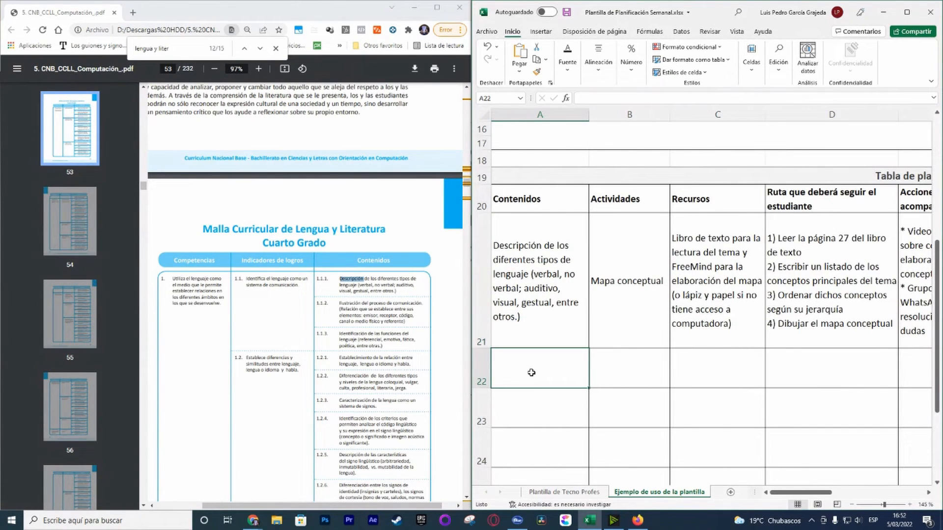
left_click(431, 328)
left_click_drag(414, 318, 350, 307)
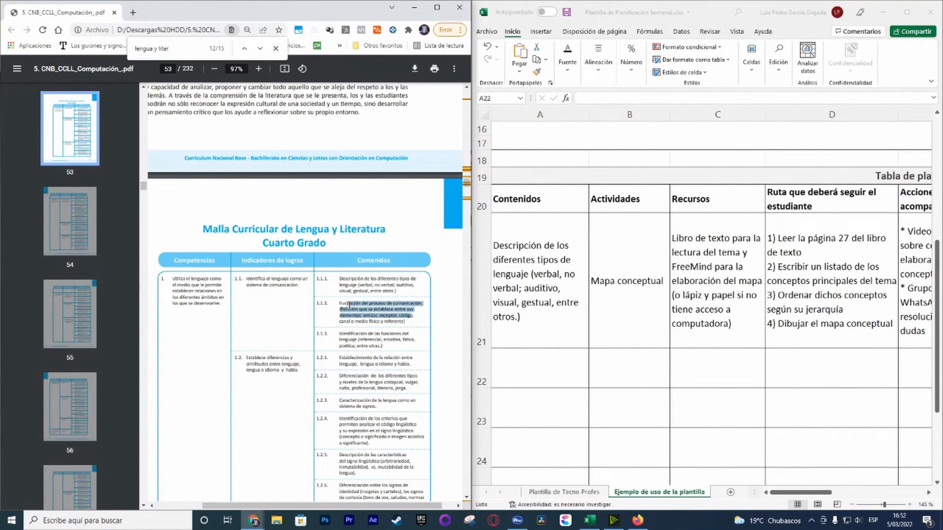
double_click(342, 302)
left_click_drag(412, 317, 340, 303)
left_click(547, 369)
double_click(547, 369)
type("Ilustración del proceso de comunicación. (Relación que se establece entre sus elementos: emisor, receptor, códig")
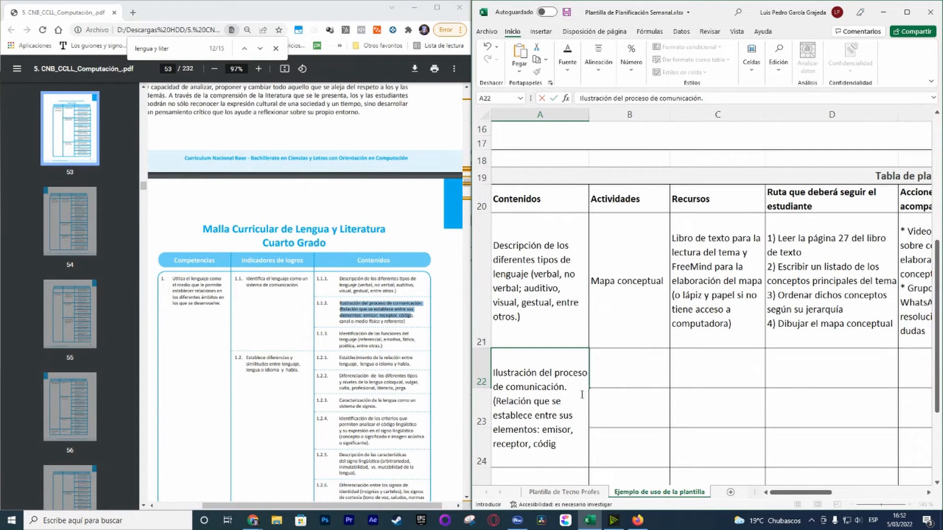
left_click(633, 377)
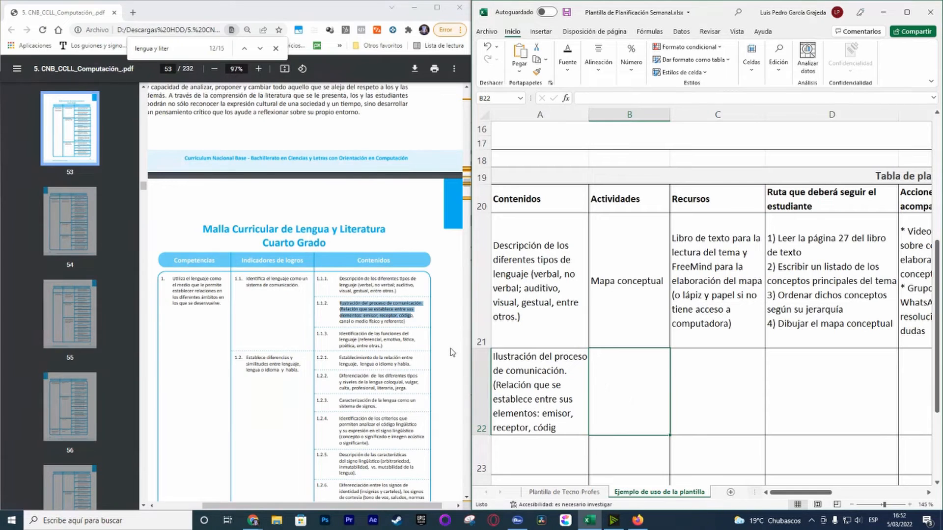
Step: Enter in Actividades cell B22 "Leer chiste de Frijol y Tortilla en Nuestro Diario, relizar un recorte e identificar al Emisor y Receptor"
left_click(576, 388)
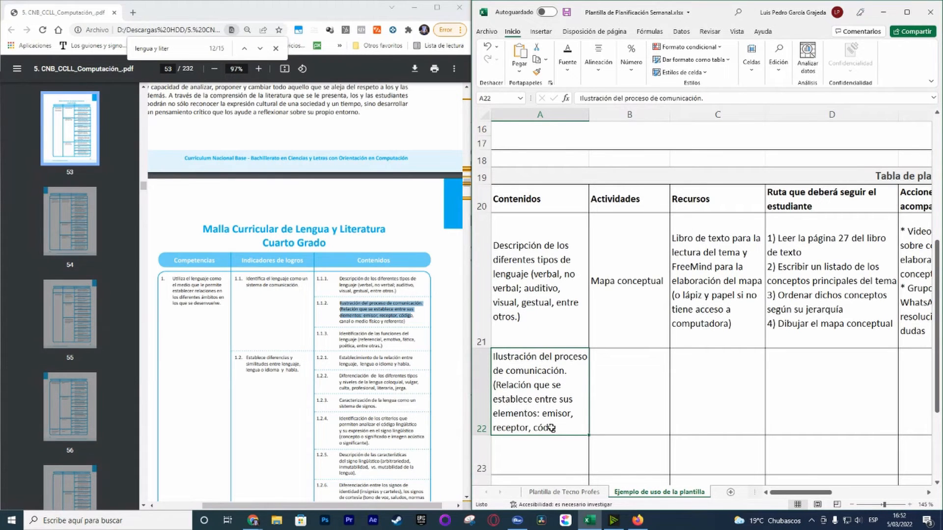
left_click(618, 414)
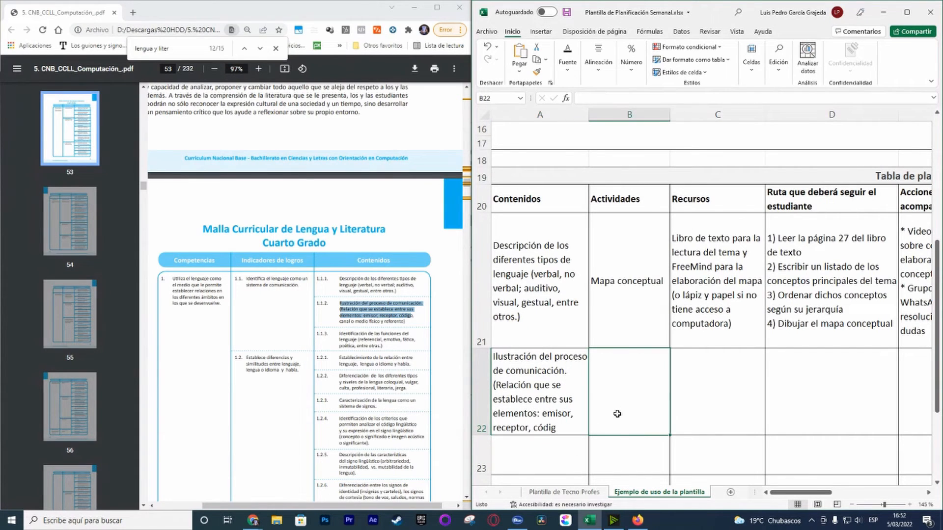
double_click(623, 400)
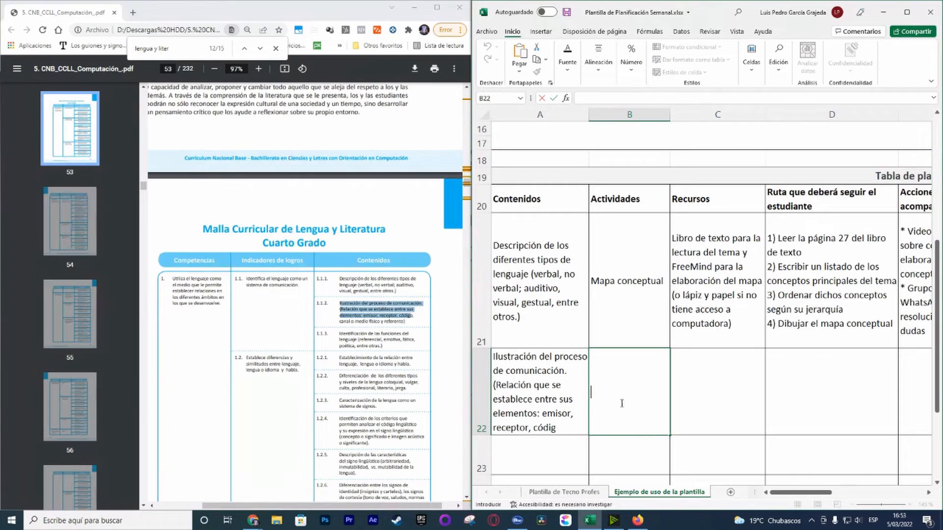
type("Leer chiste de ")
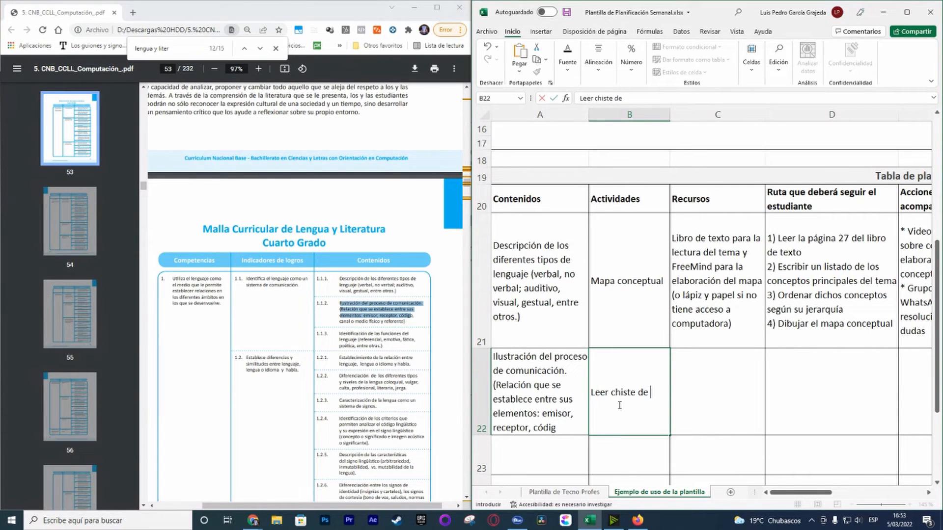
type("Frijol y Tortilla en")
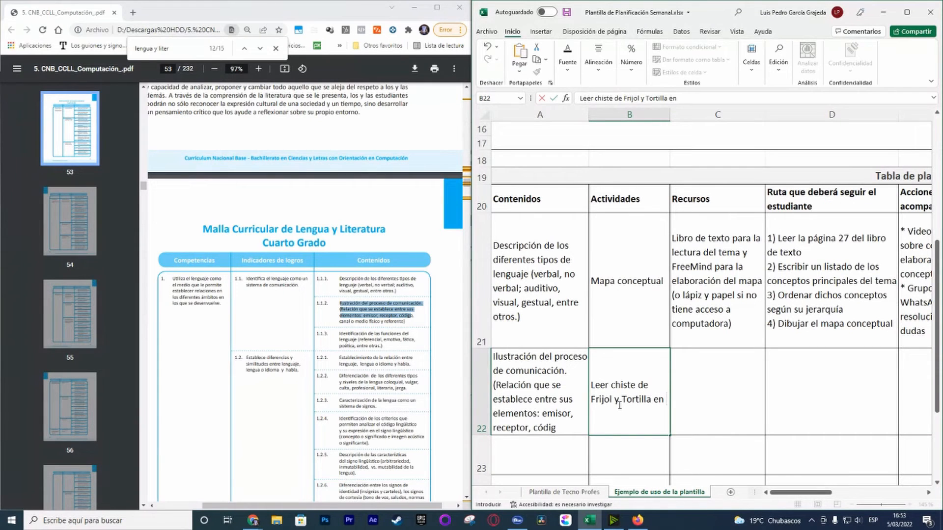
type(" Nuestr")
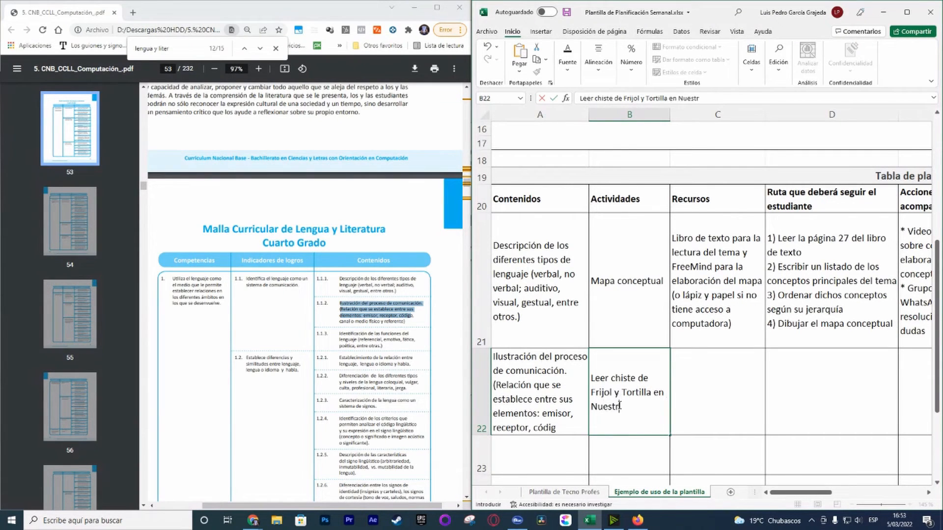
type("o DIario, reliz")
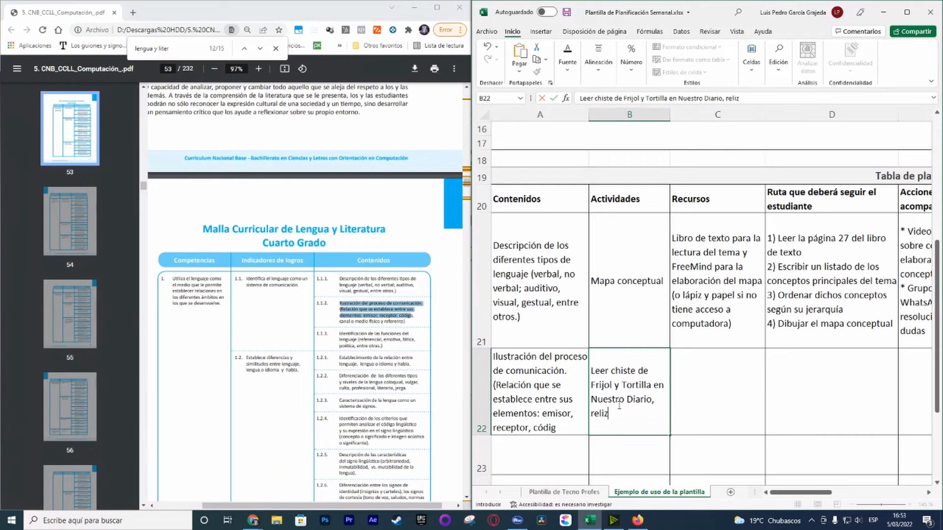
type("ar un recorte")
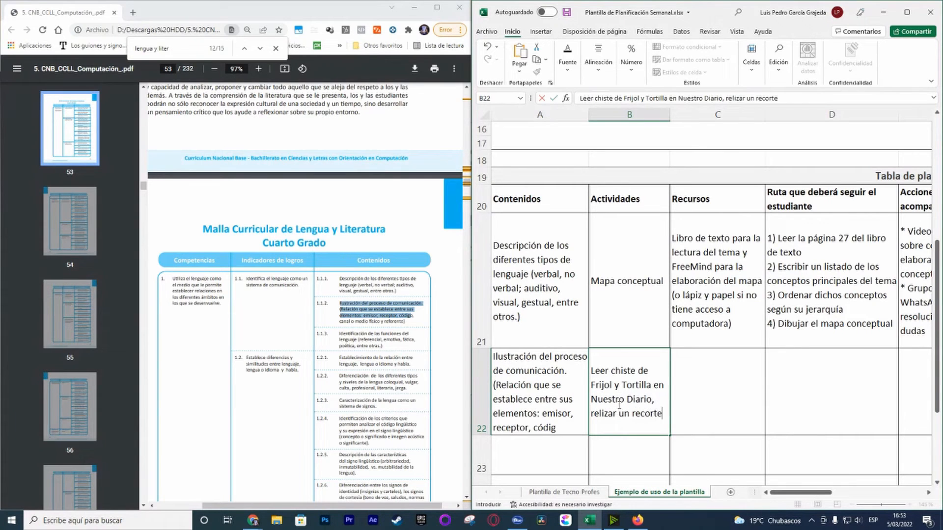
type(" e identificar al Emisor")
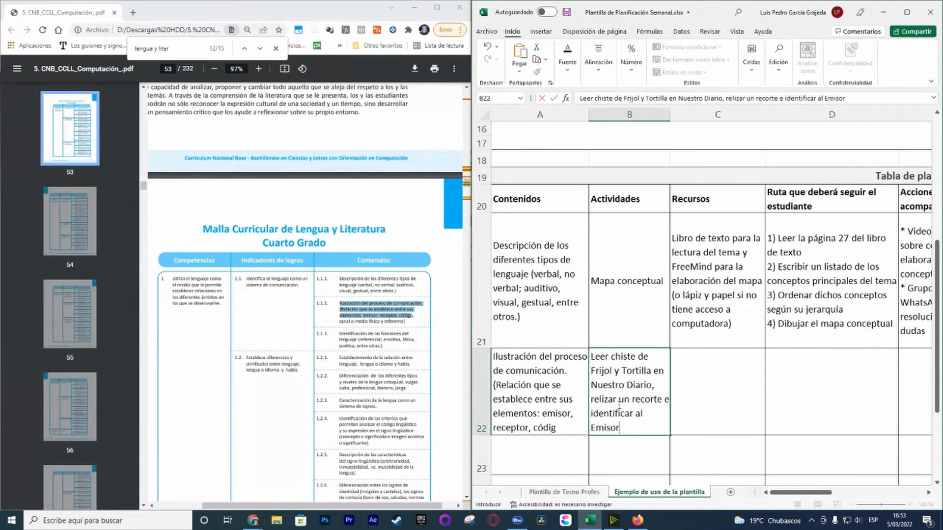
type(" y Receptor")
key("Return")
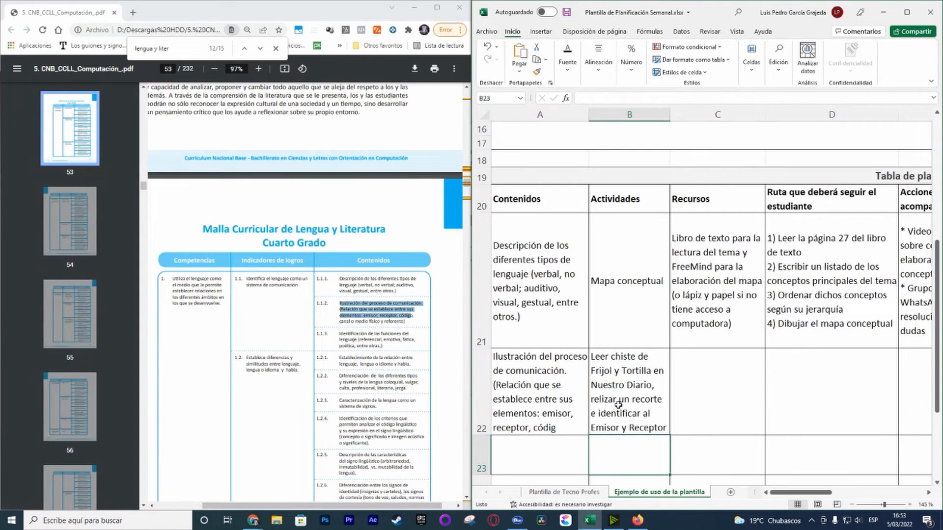
left_click(648, 380)
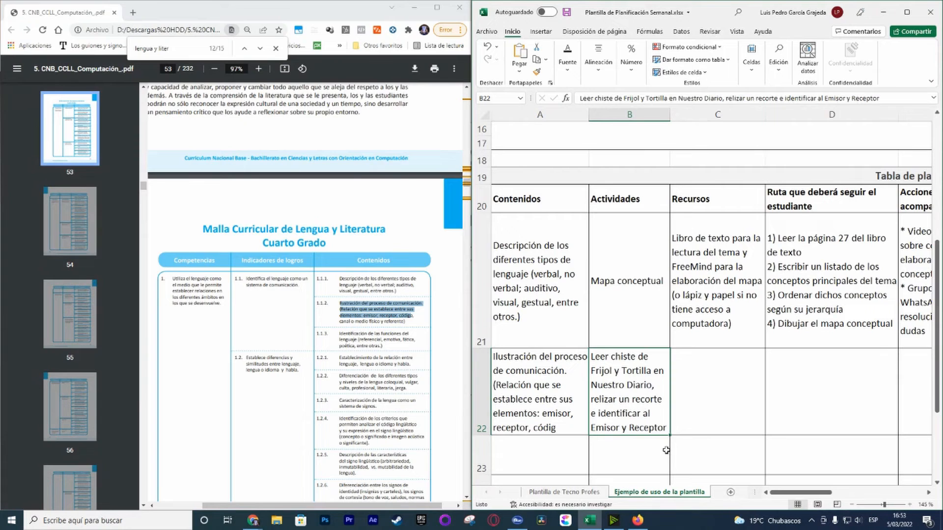
Step: Fill Recursos cell C22 of the second content with "Nuestro Diario, tijeras, goma"
left_click(701, 382)
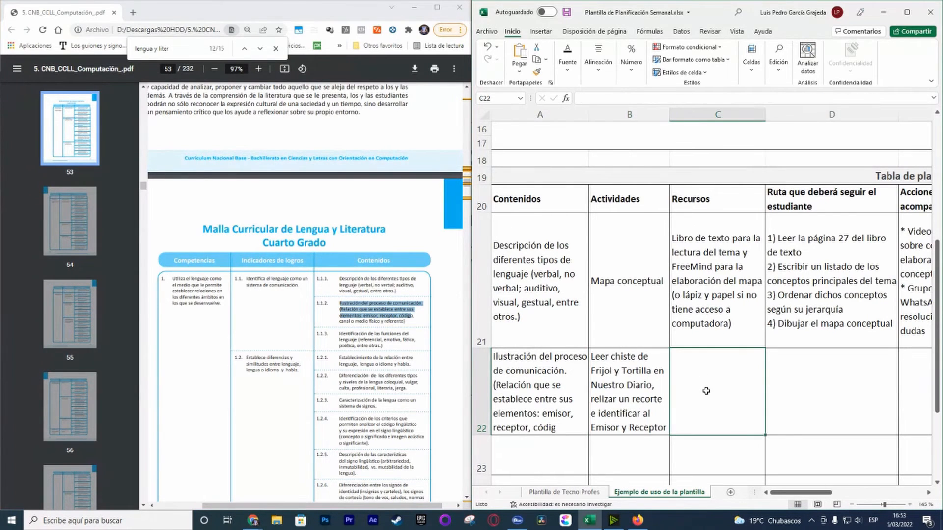
double_click(708, 390)
type("Nuestro Di")
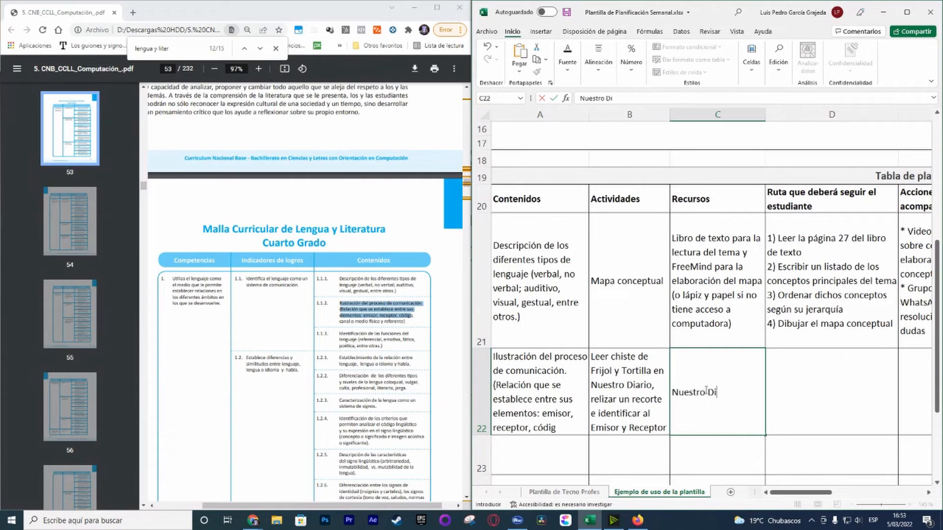
type("ario, tijeras, g")
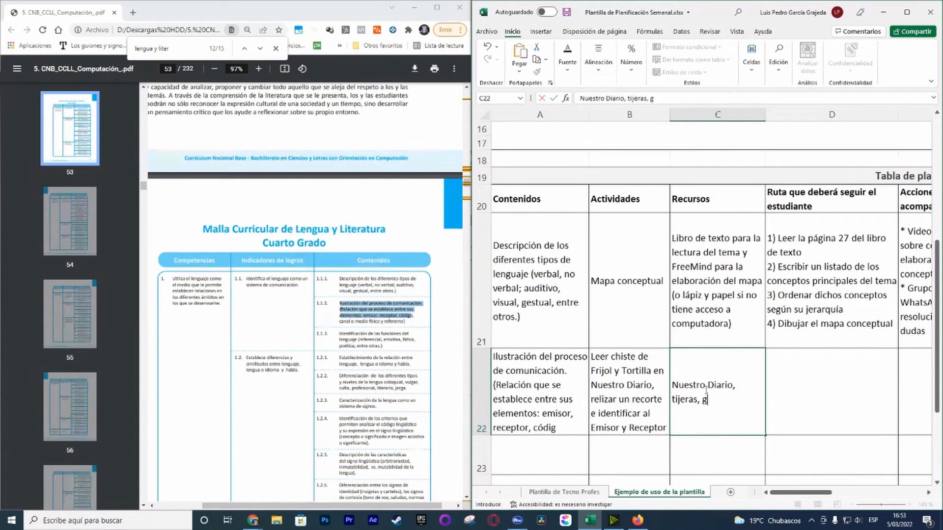
type("oma")
key("Return")
Step: Fill the student route cell D22 with the placeholder text "1) Conseguir jhdfhjd djhfajdfhjhadf j"
left_click(796, 364)
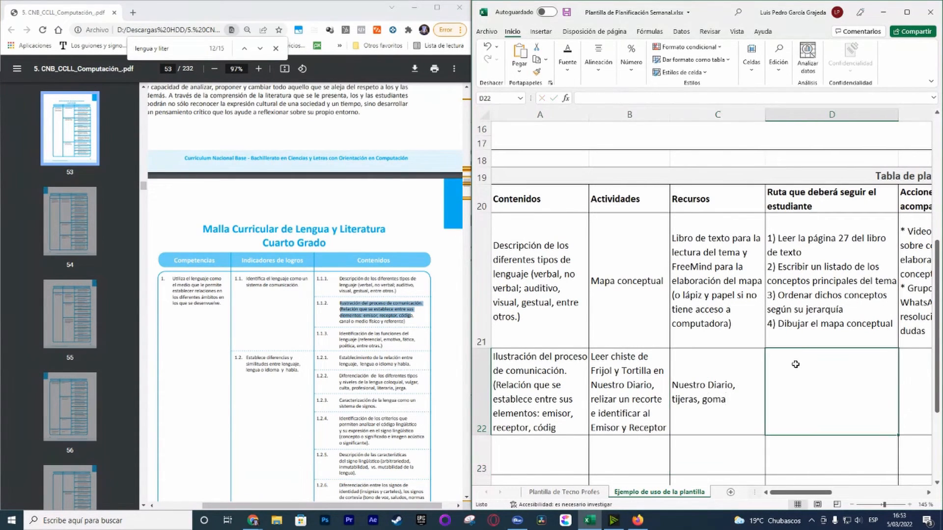
type("1")
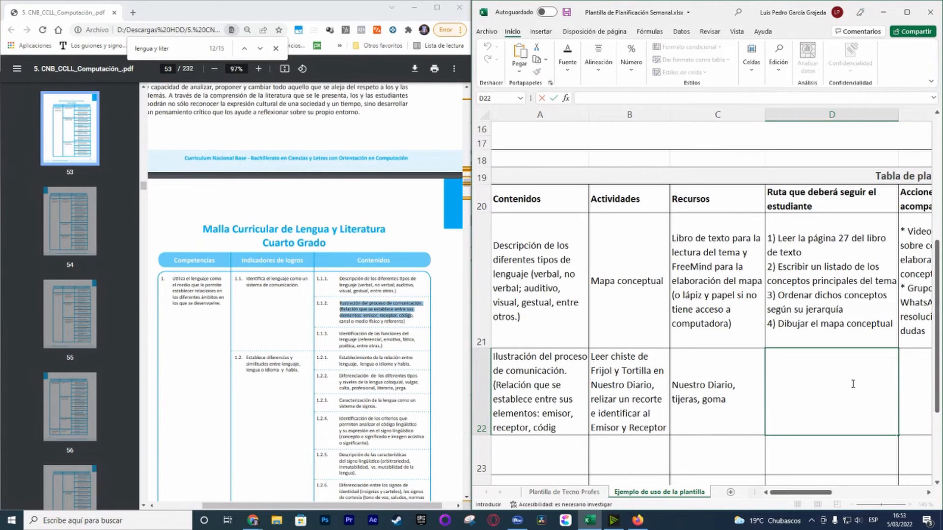
type(") Conseguir")
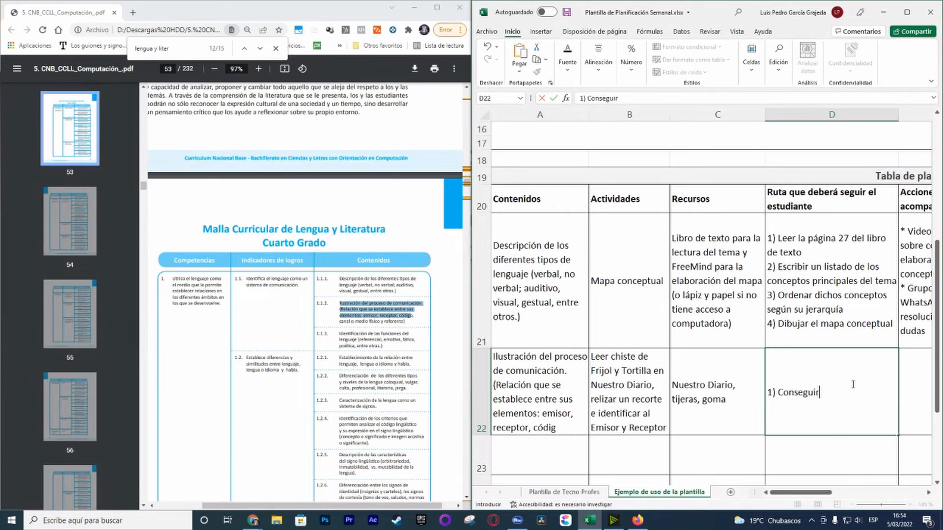
type(" jhdfhjd djhfajdfhjhadf j")
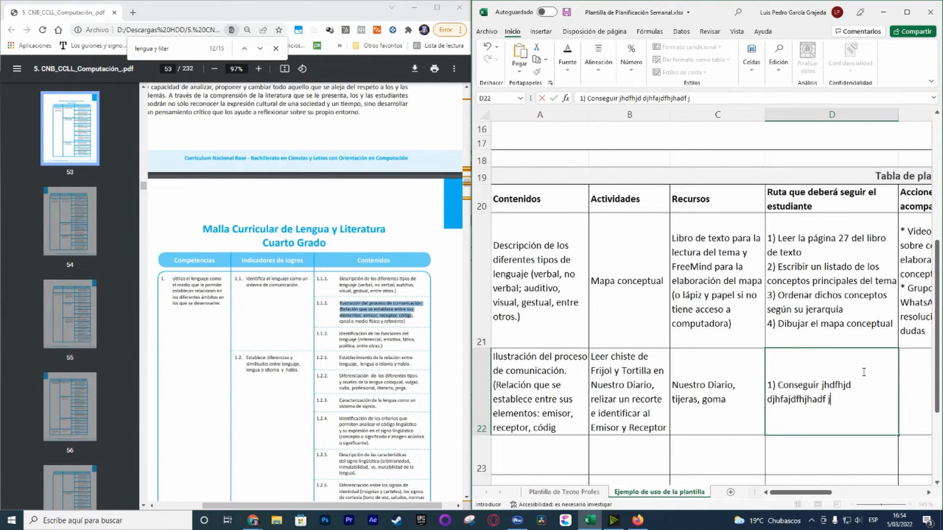
left_click(830, 330)
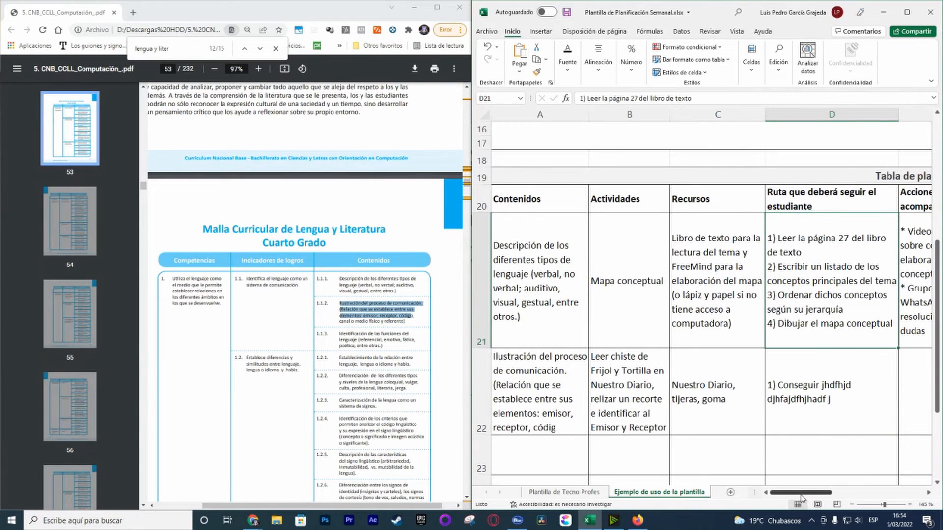
Step: Review the content, activity and resources of plan row 21, highlighting FreeMind and the full resources text in cell C21
left_click(557, 265)
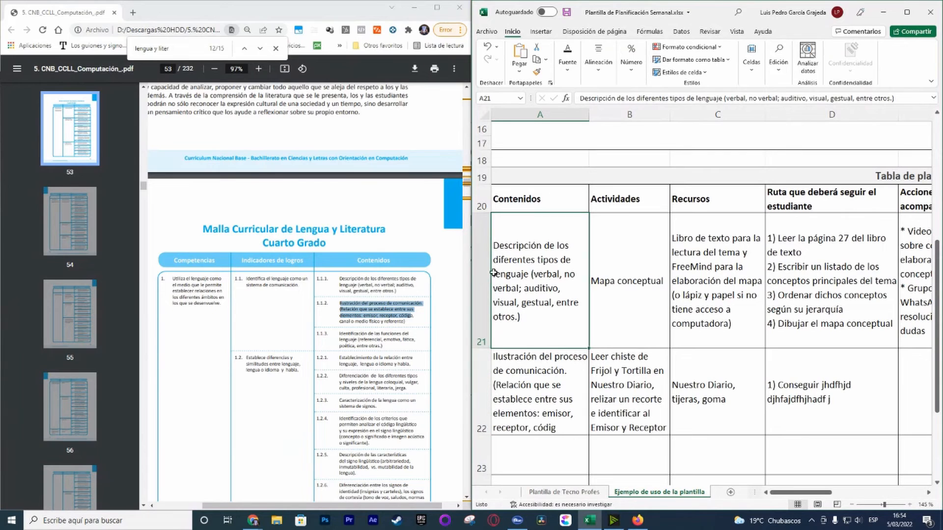
left_click(632, 299)
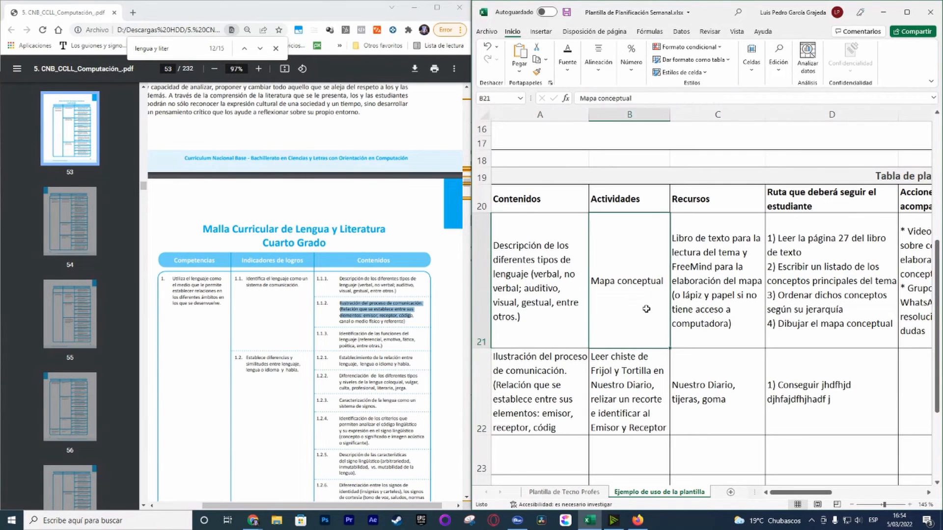
left_click(698, 294)
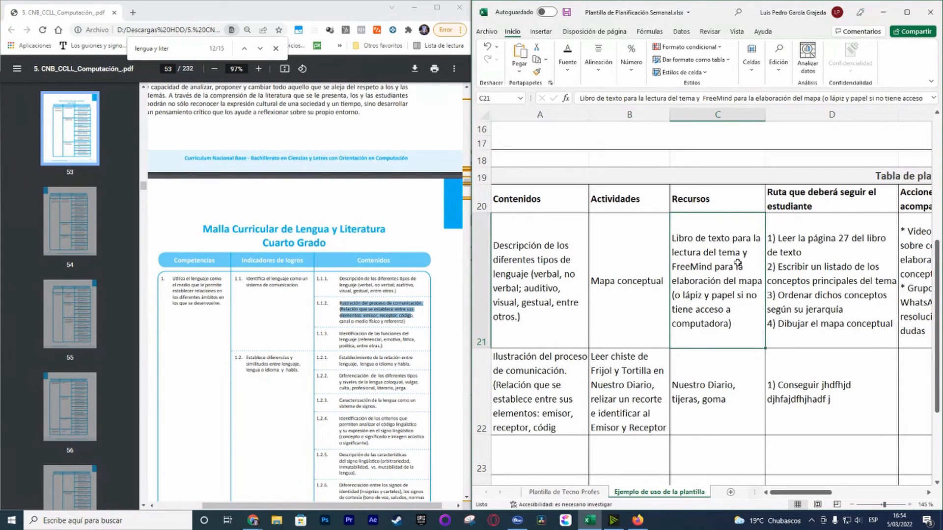
double_click(711, 268)
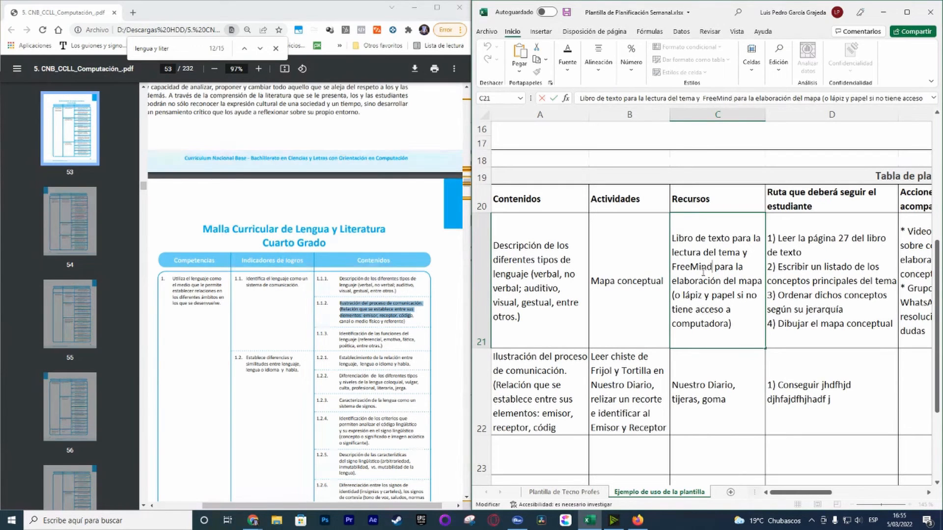
left_click_drag(674, 268, 712, 268)
left_click(759, 322)
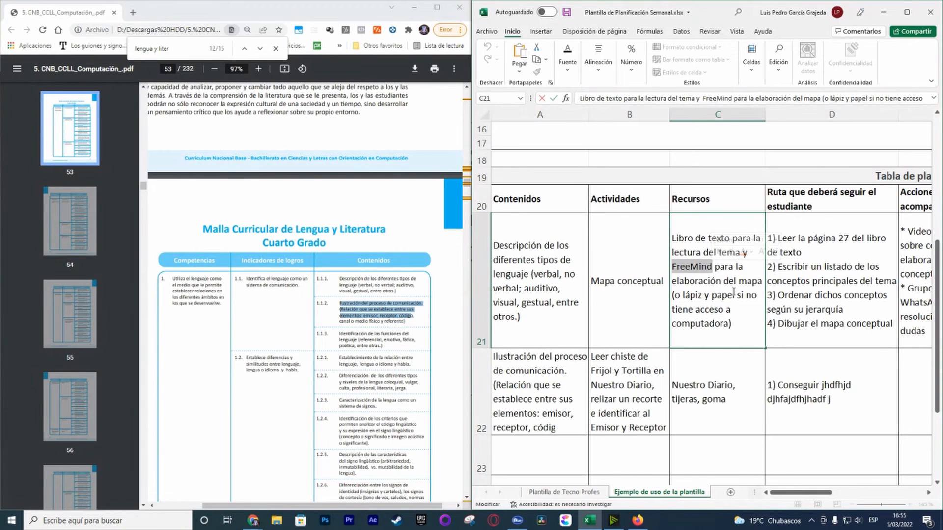
left_click(740, 323)
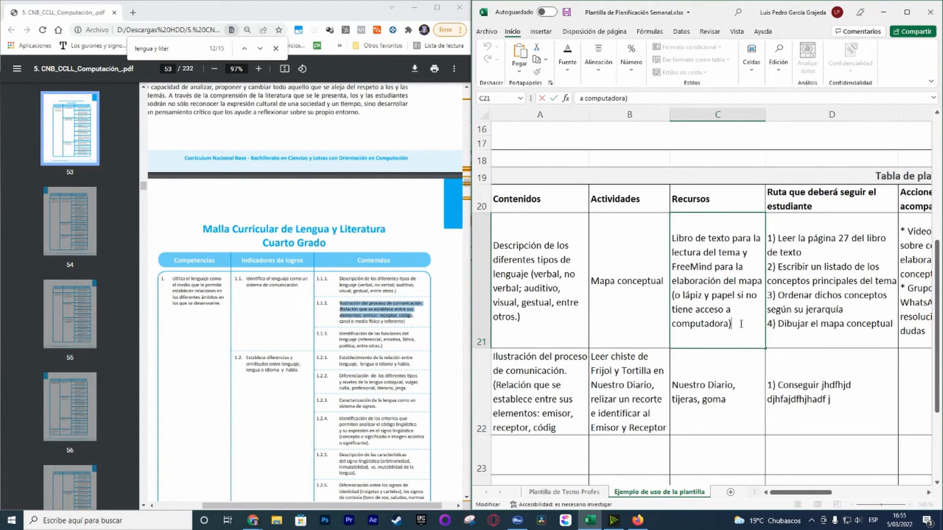
left_click_drag(743, 327, 671, 238)
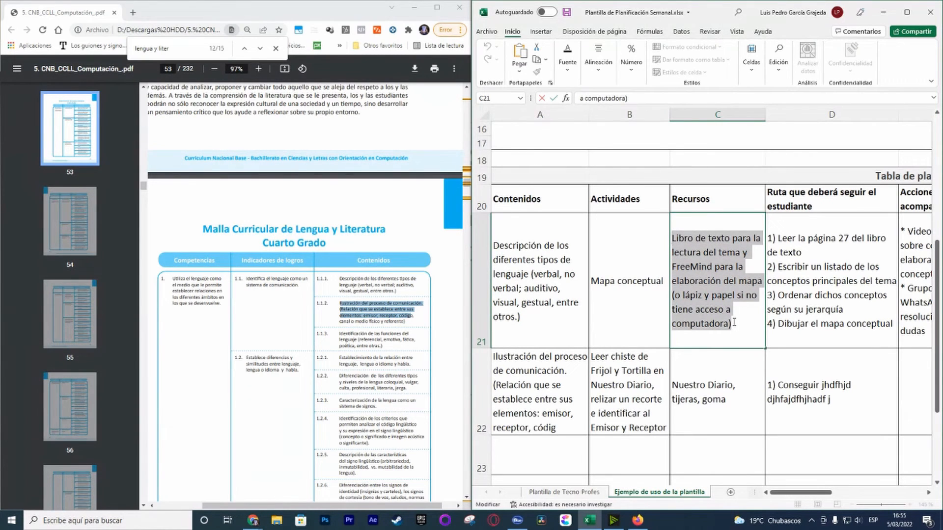
left_click_drag(672, 267, 713, 268)
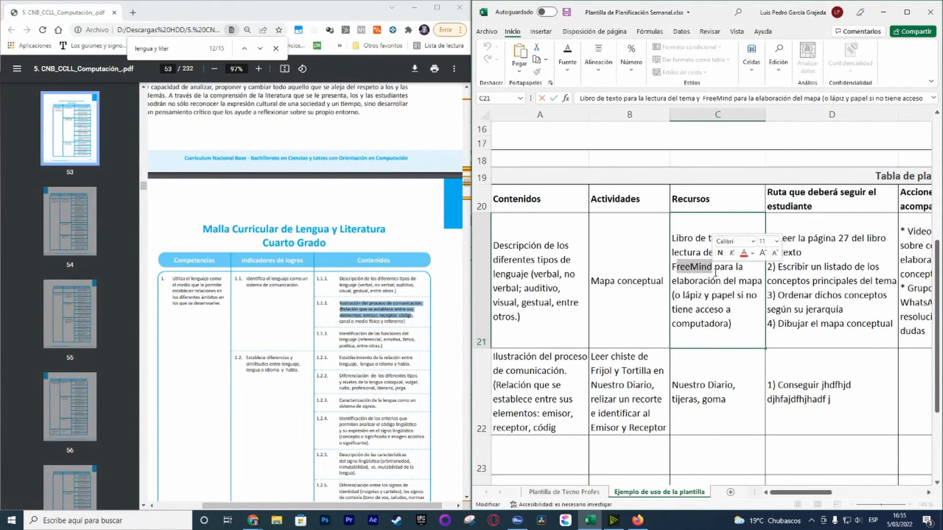
key("Tab")
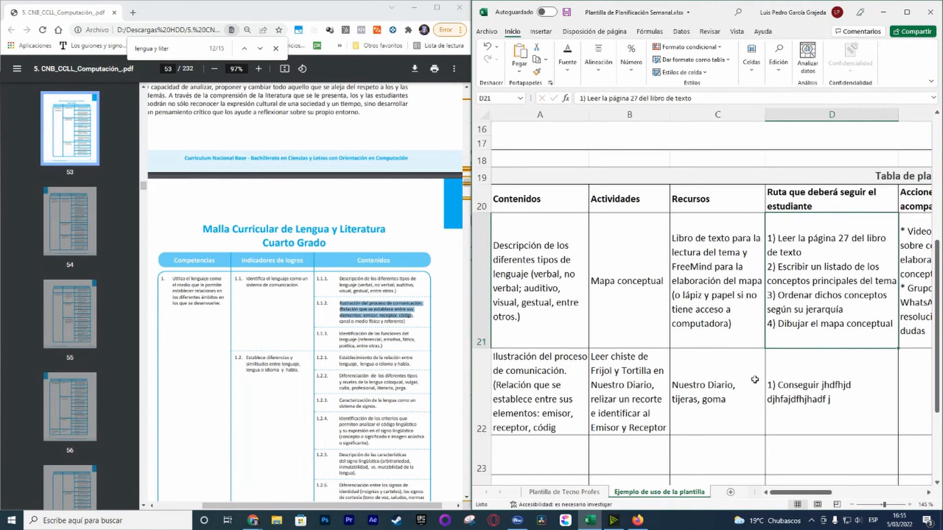
Step: Review the rest of plan row 21: student route, accompaniment actions, evaluation instrument, timing and modality, points, and improvement plan
left_click_drag(795, 493, 810, 513)
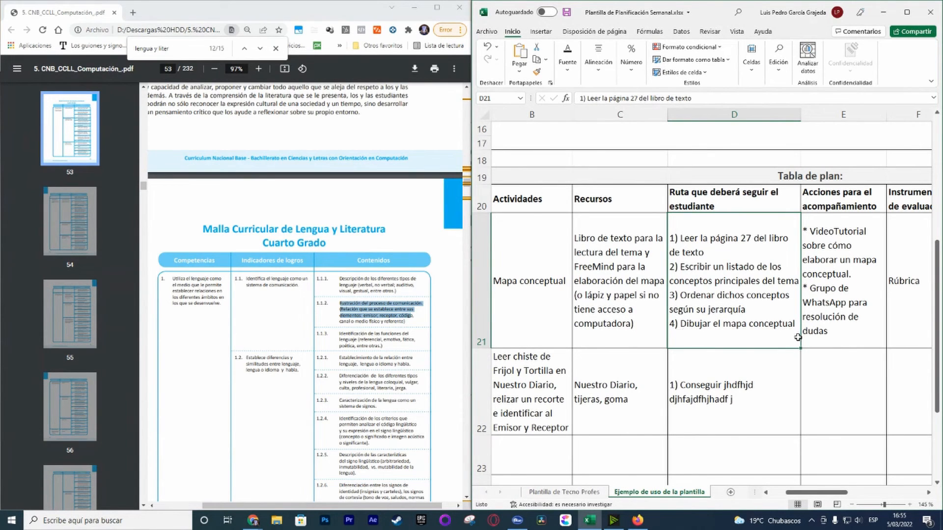
scroll(657, 262, "right", 3)
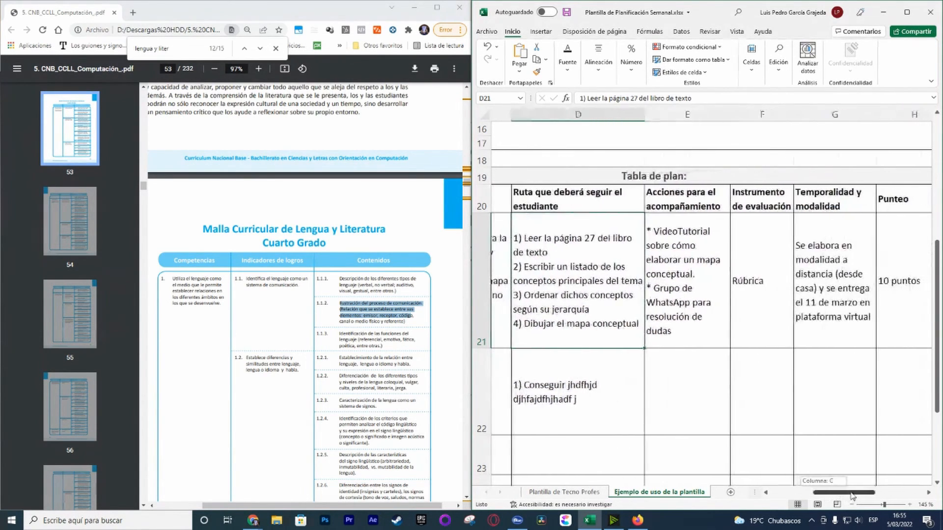
left_click(657, 262)
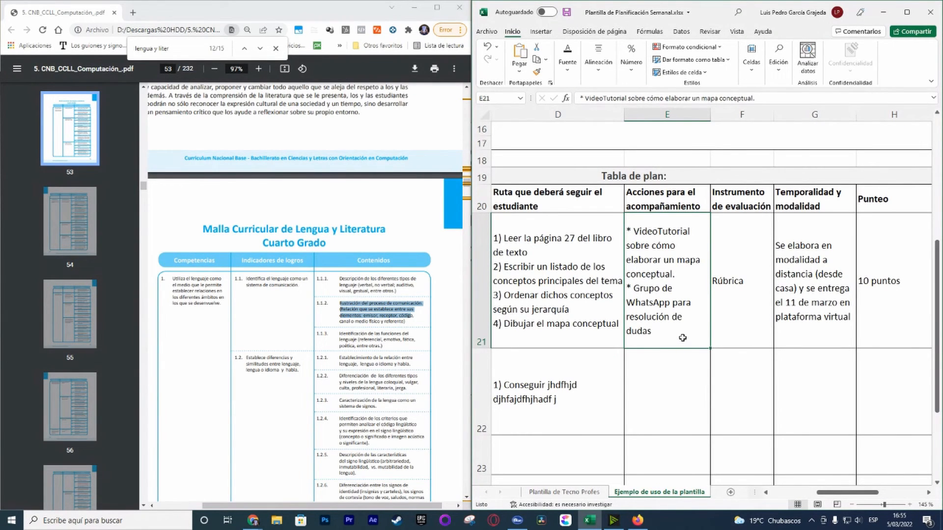
left_click(756, 317)
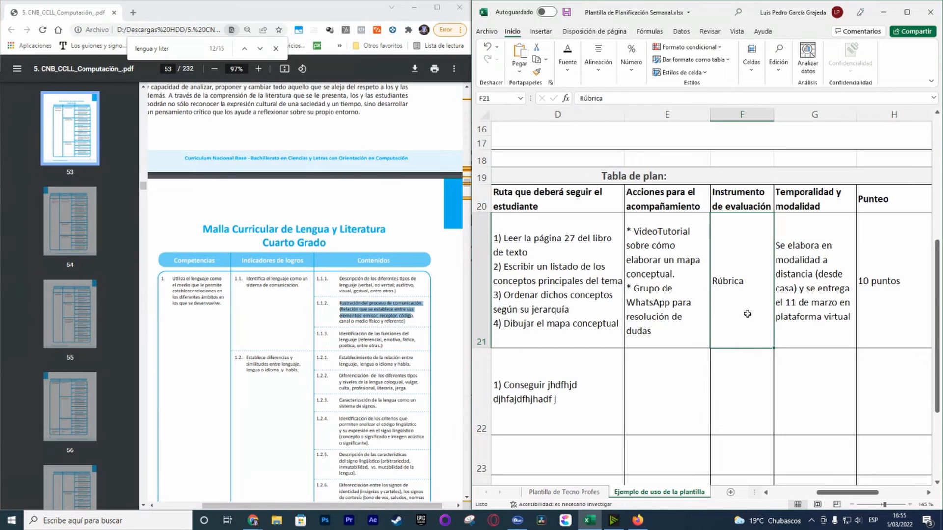
left_click(814, 304)
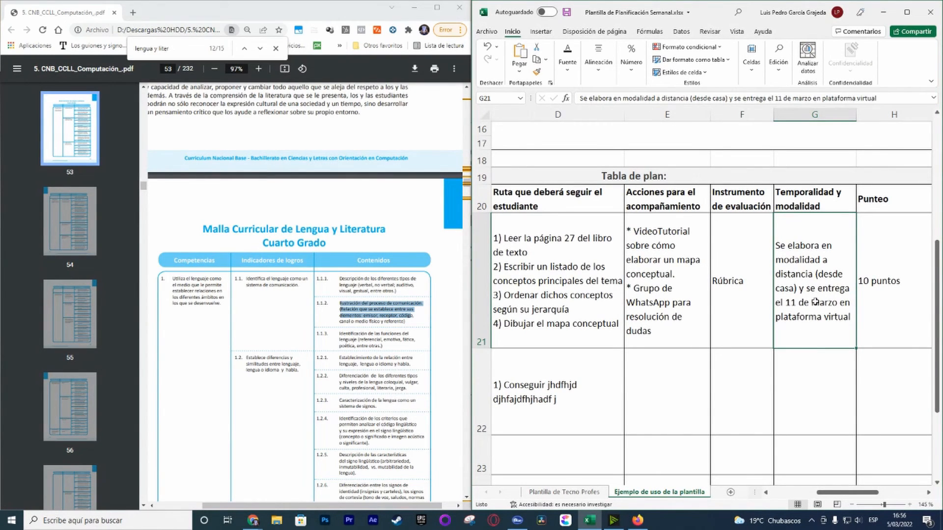
left_click_drag(839, 495, 854, 495)
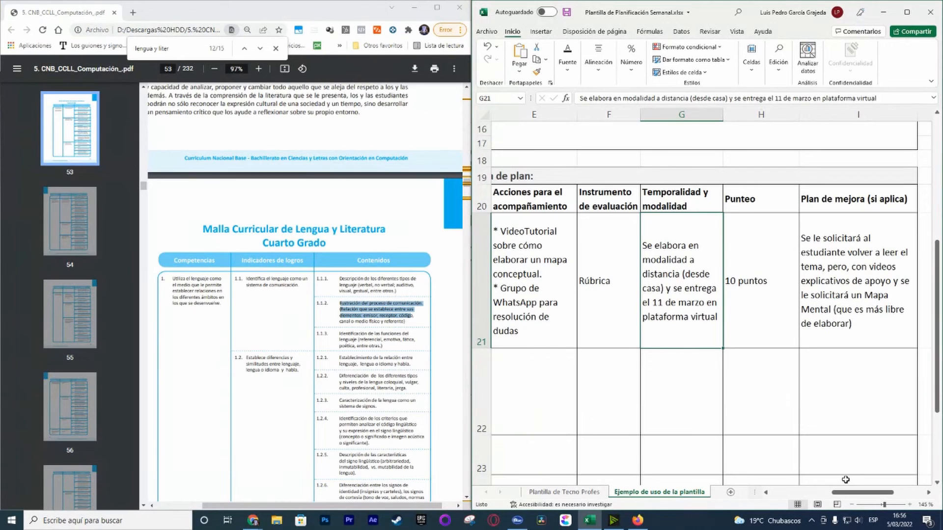
left_click(750, 316)
left_click(876, 277)
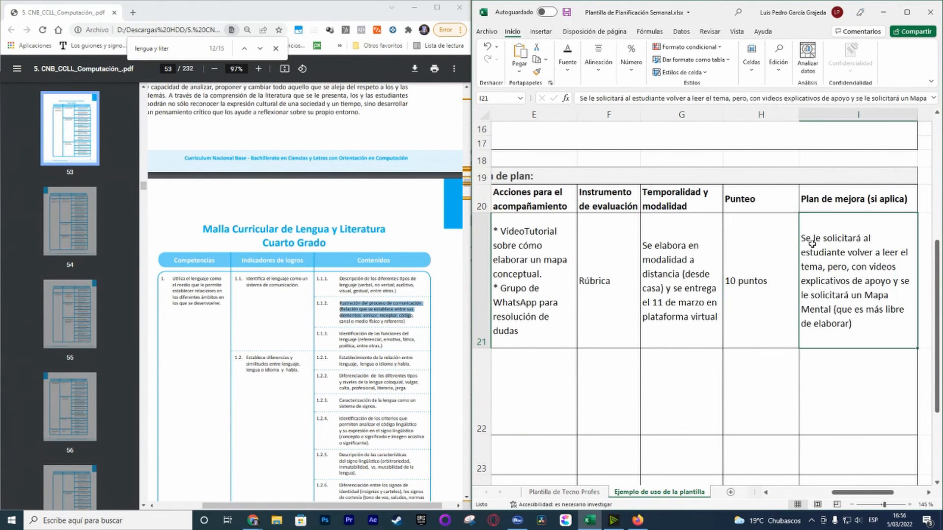
Step: Maximize the workbook window and reduce the sheet zoom to 130 % so all plan table columns fit
mouse_move(892, 494)
left_mouse_down()
mouse_move(835, 501)
mouse_move(902, 493)
left_mouse_up()
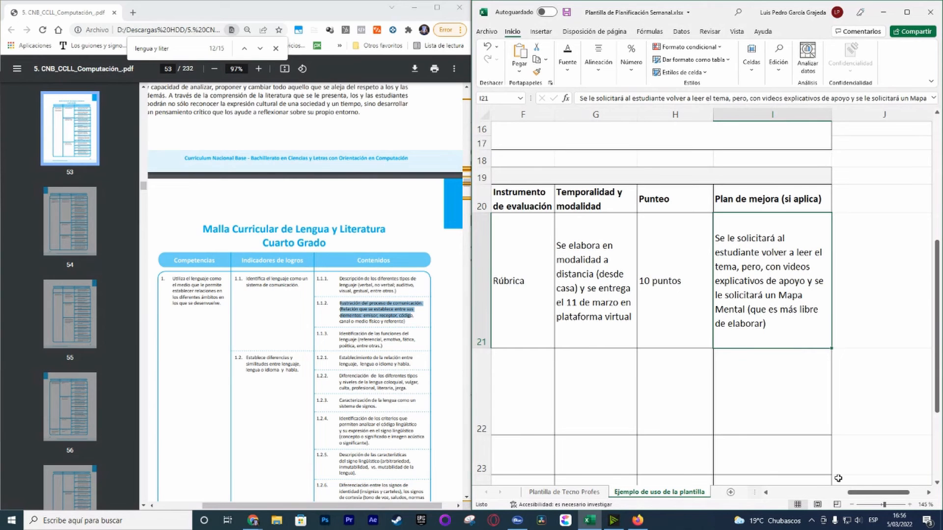
left_click_drag(877, 494, 796, 496)
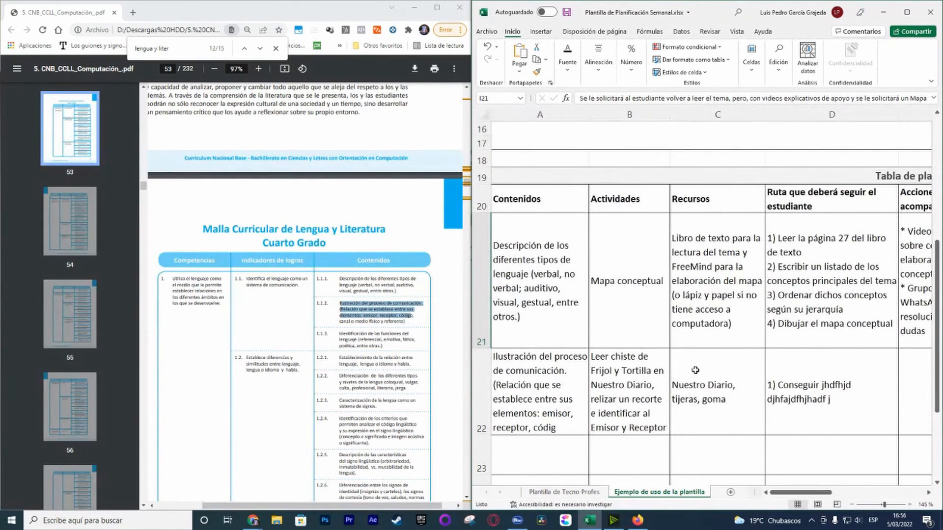
left_click(907, 11)
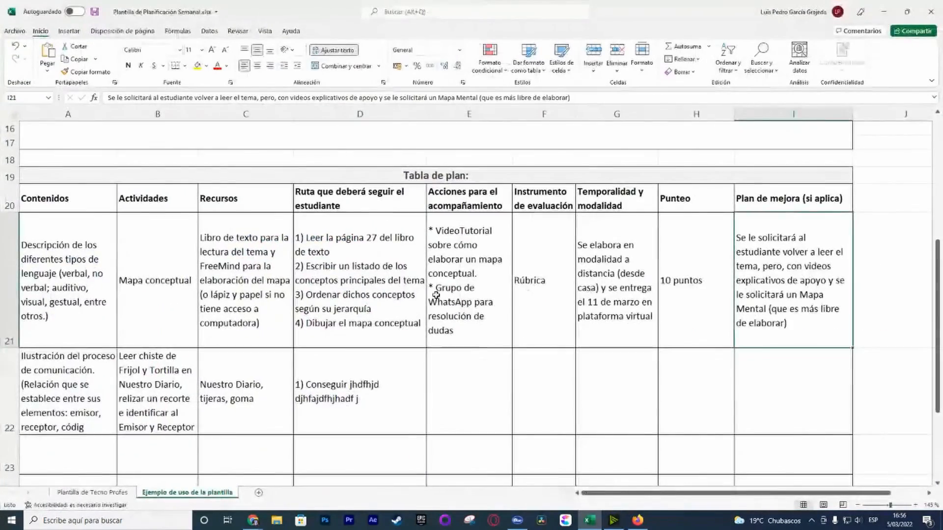
scroll(436, 294, "down", 3)
scroll(439, 295, "up", 2)
scroll(439, 295, "up", 3)
scroll(422, 294, "down", 3)
scroll(423, 295, "up", 3)
scroll(425, 292, "down", 2)
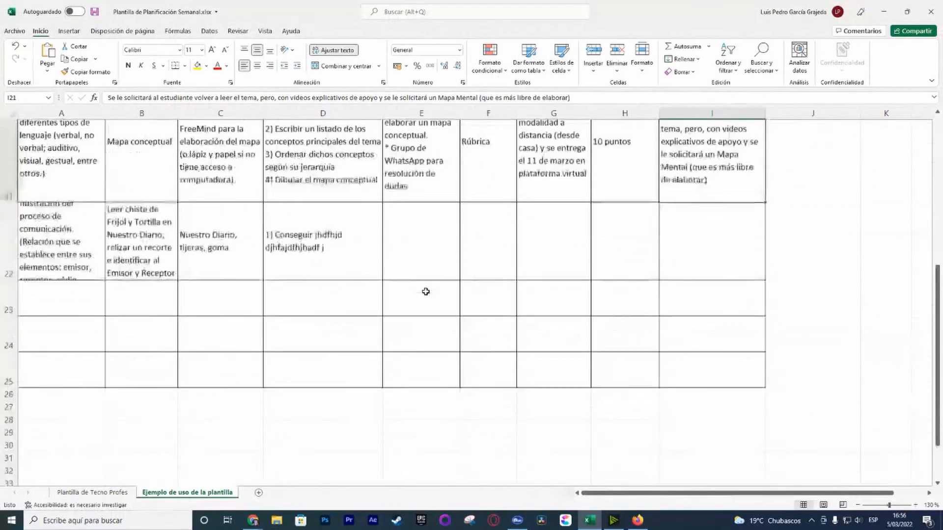
scroll(425, 292, "up", 2)
Step: Highlight the plan table body A21:I25 and look over its filled and empty rows
left_click_drag(76, 214, 691, 451)
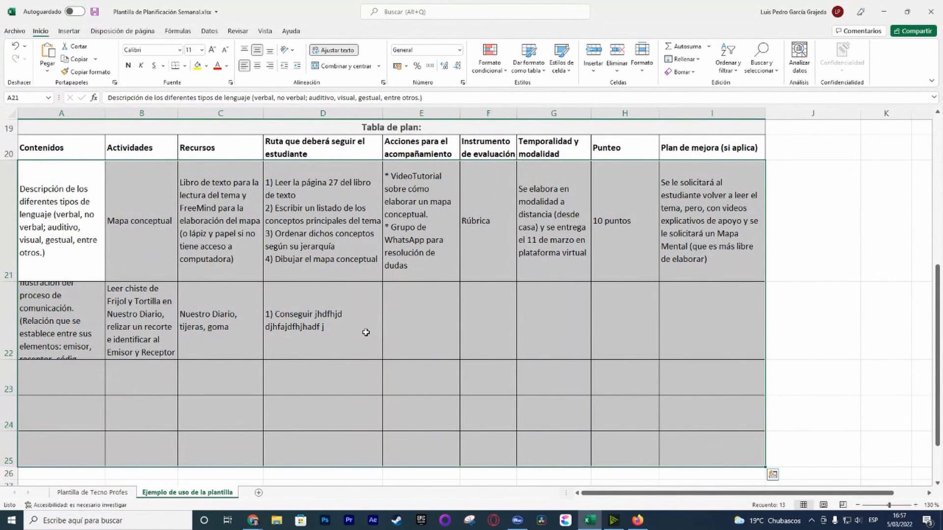
scroll(364, 331, "up", 1)
scroll(352, 325, "down", 2)
scroll(320, 339, "up", 2)
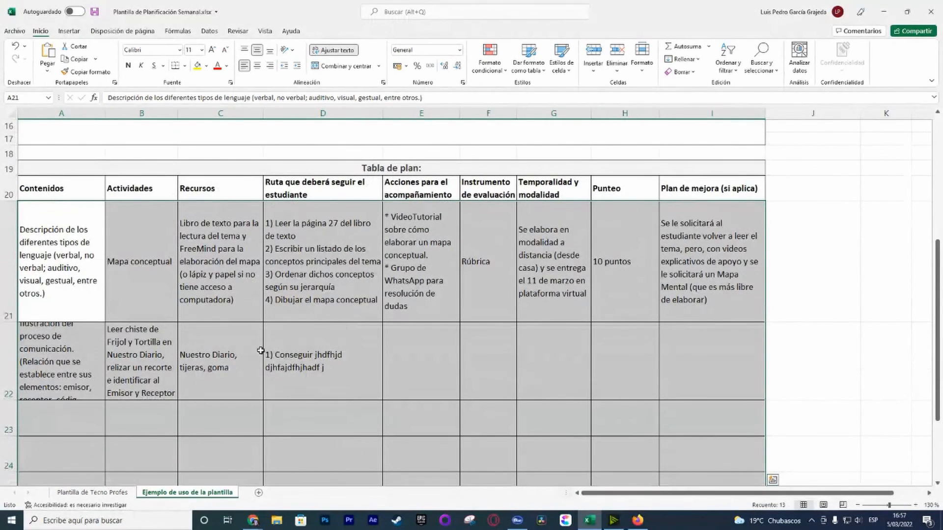
left_click(449, 335)
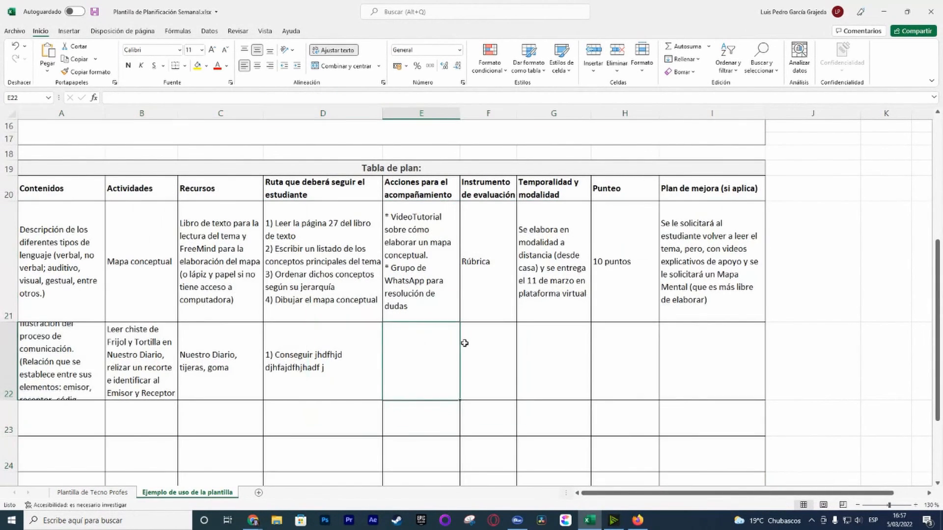
Step: Review the evaluation instrument column, the points in H21, and the timing and modality in G21
scroll(464, 343, "up", 2)
left_click_drag(498, 144, 477, 362)
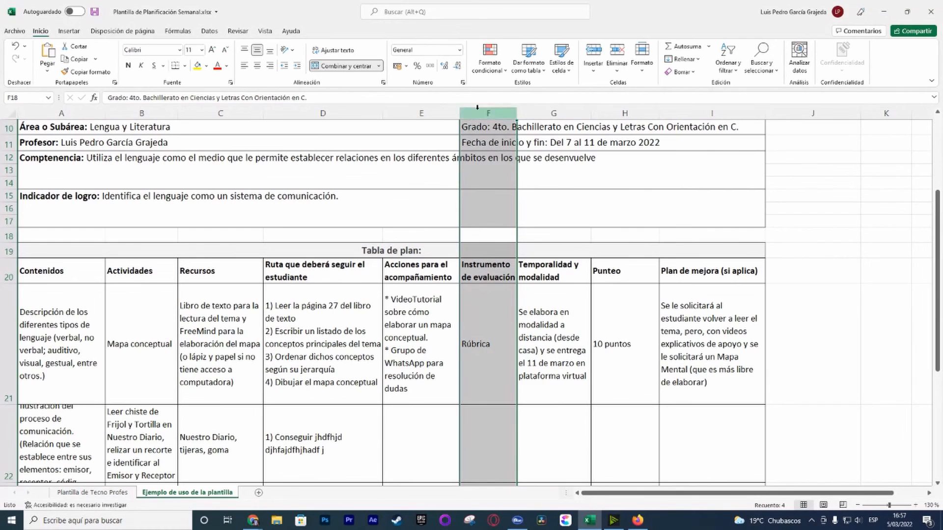
left_click(495, 280)
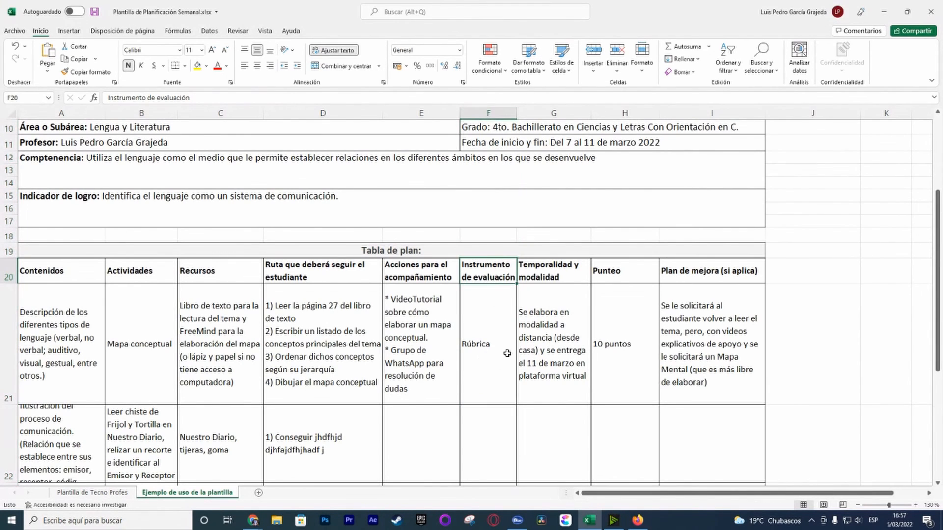
left_click(626, 331)
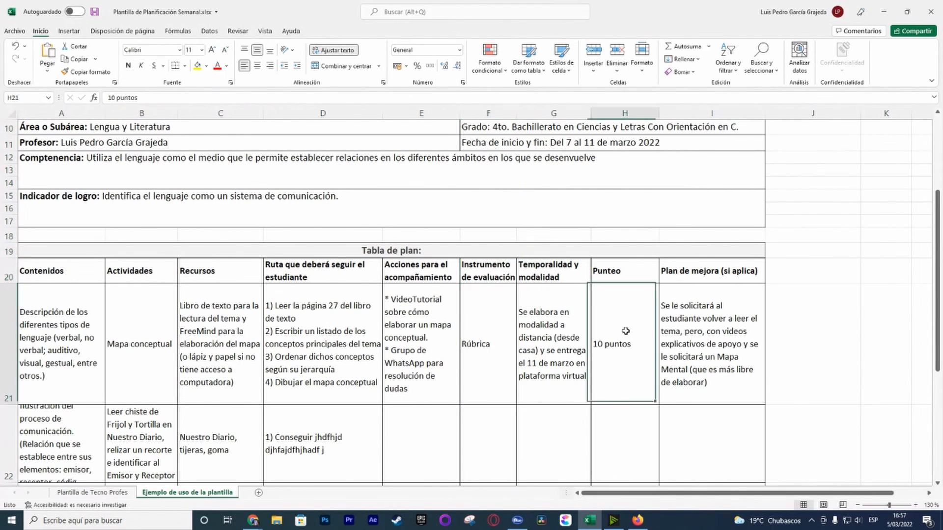
left_click(527, 349)
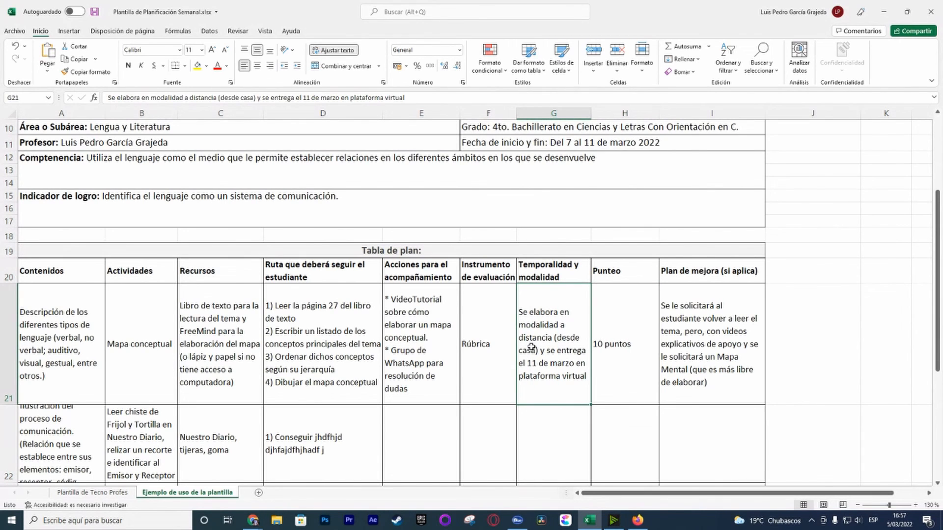
left_click(772, 308)
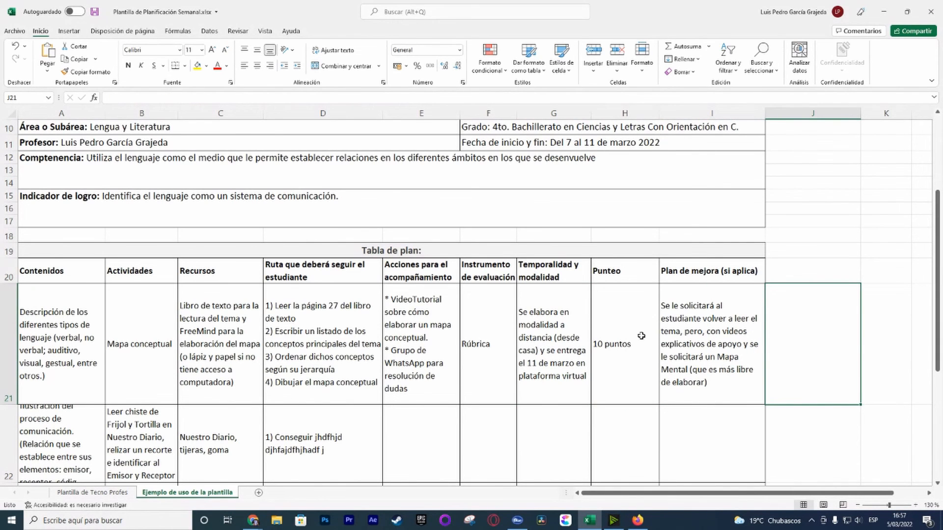
Step: Try a "Referencias:" heading in cell A28 below the plan table and discard the entry
scroll(776, 393, "down", 6)
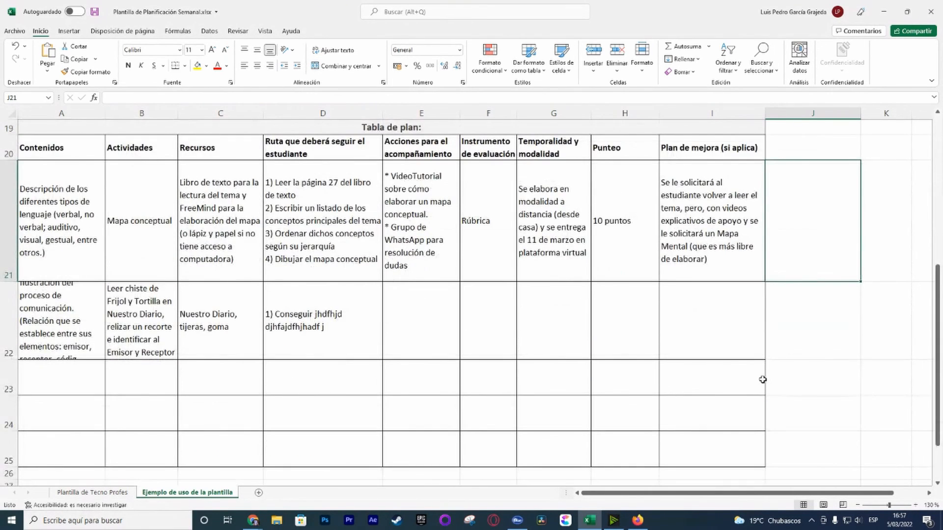
scroll(761, 363, "up", 3)
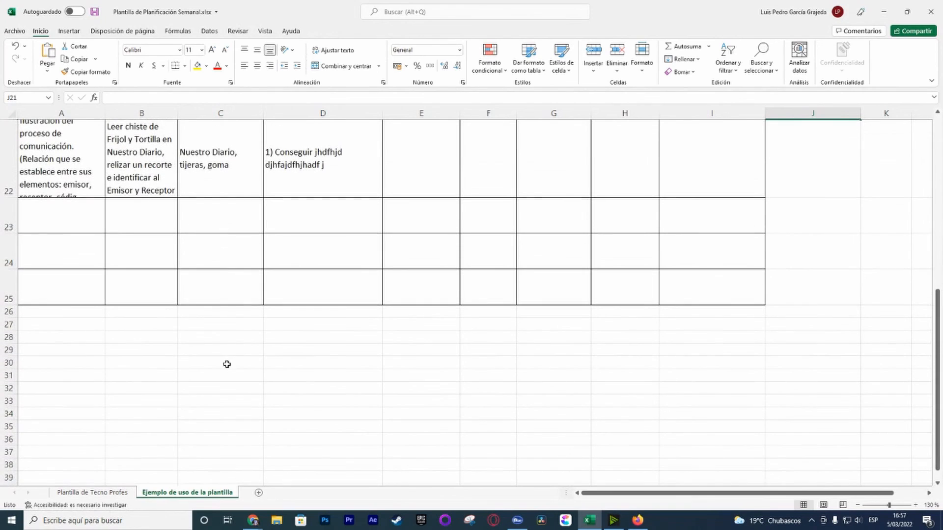
left_click(77, 338)
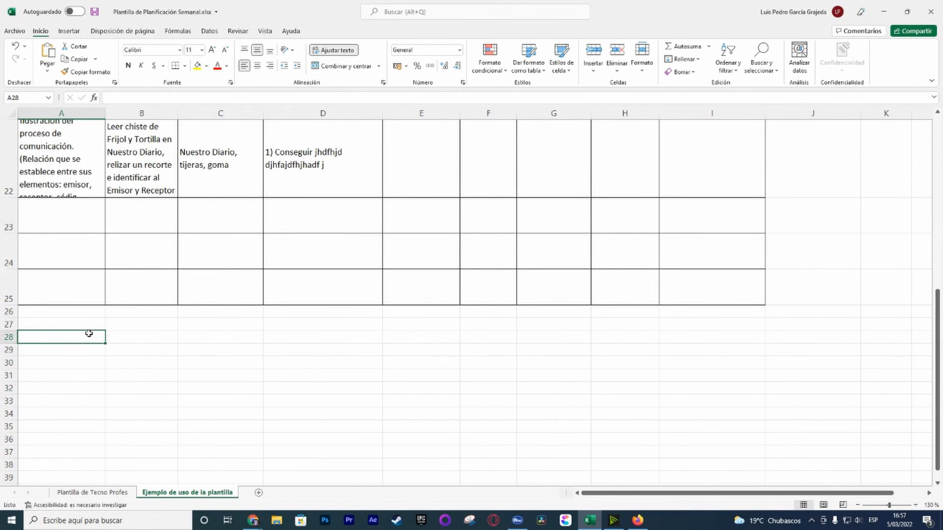
type("Referenci")
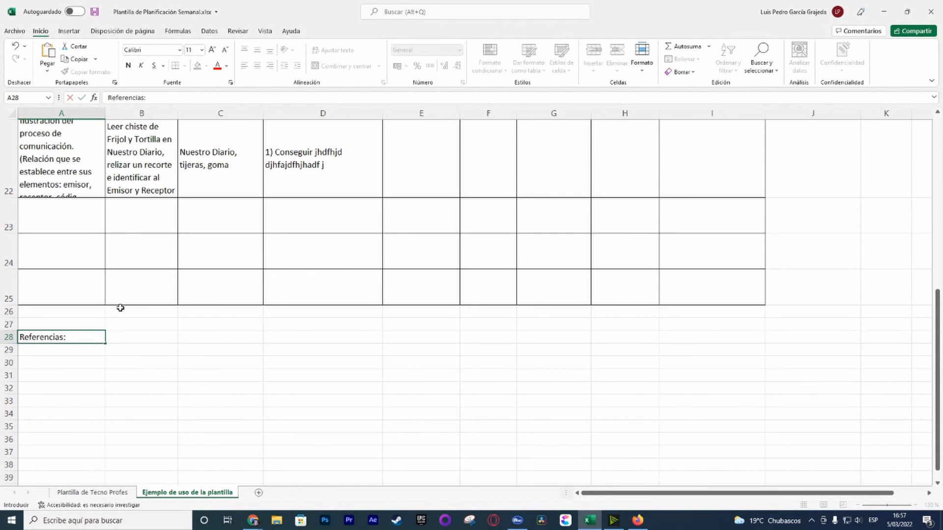
type("as:")
key("Escape")
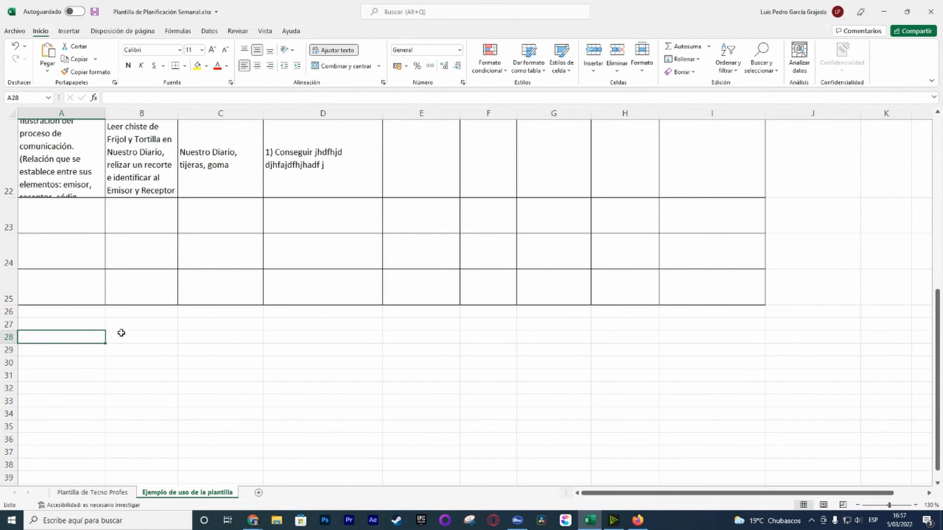
Step: Review the general information section, the accompaniment actions in E20:E22, and the evaluation instrument in F21
scroll(142, 337, "up", 4)
scroll(142, 336, "up", 3)
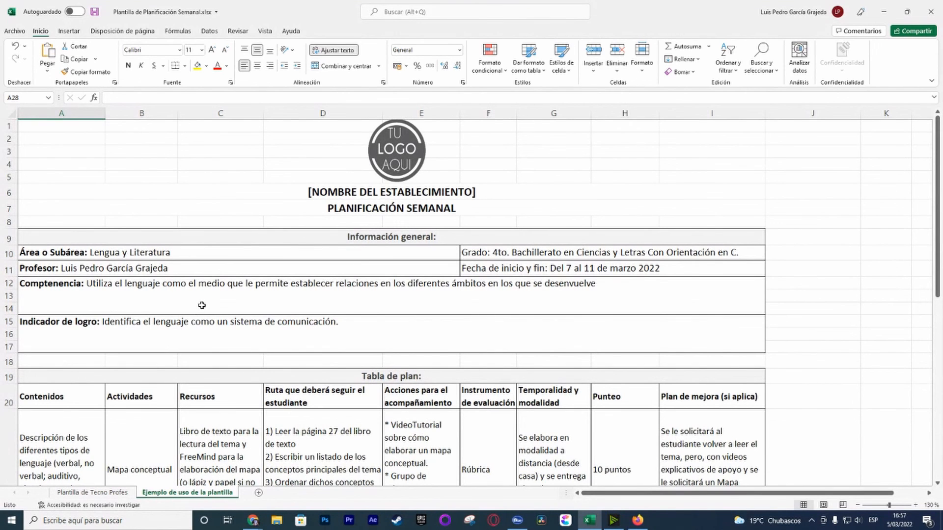
scroll(211, 299, "down", 3)
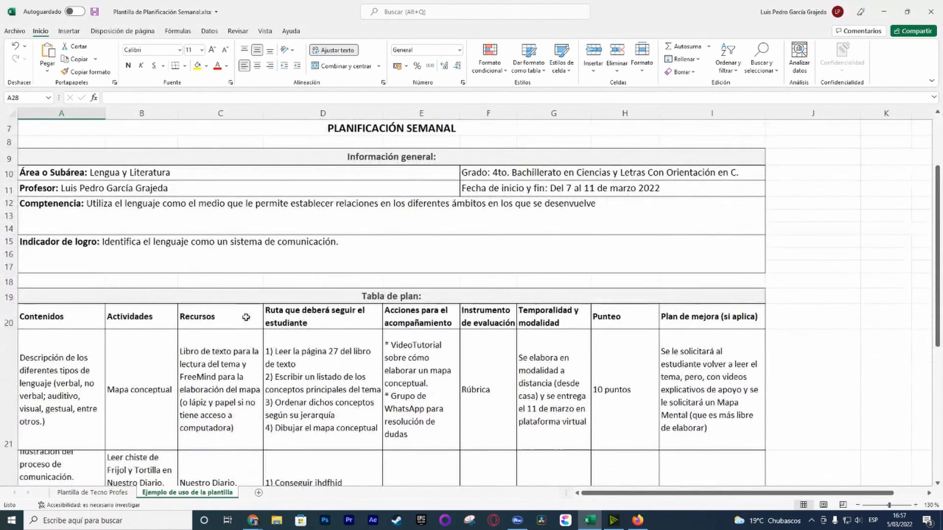
scroll(246, 315, "up", 3)
scroll(305, 306, "down", 1)
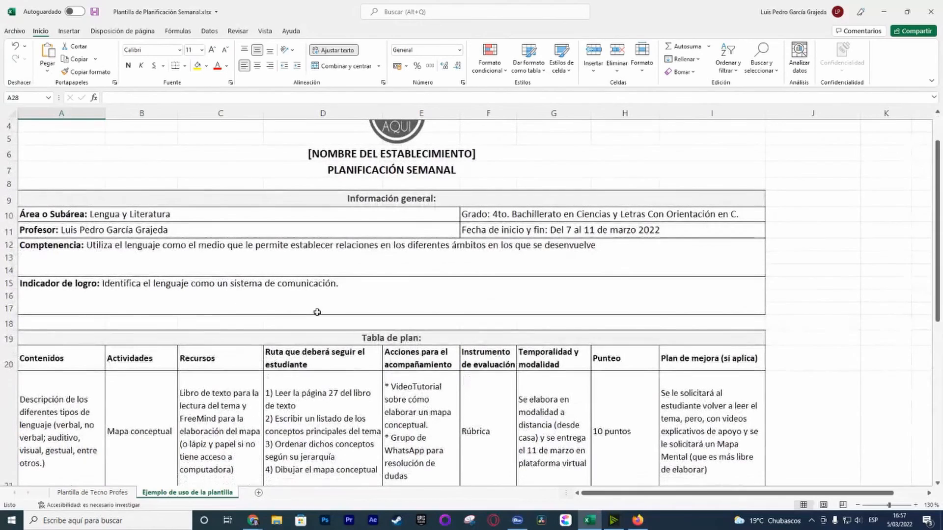
scroll(421, 318, "down", 1)
left_click_drag(429, 318, 426, 416)
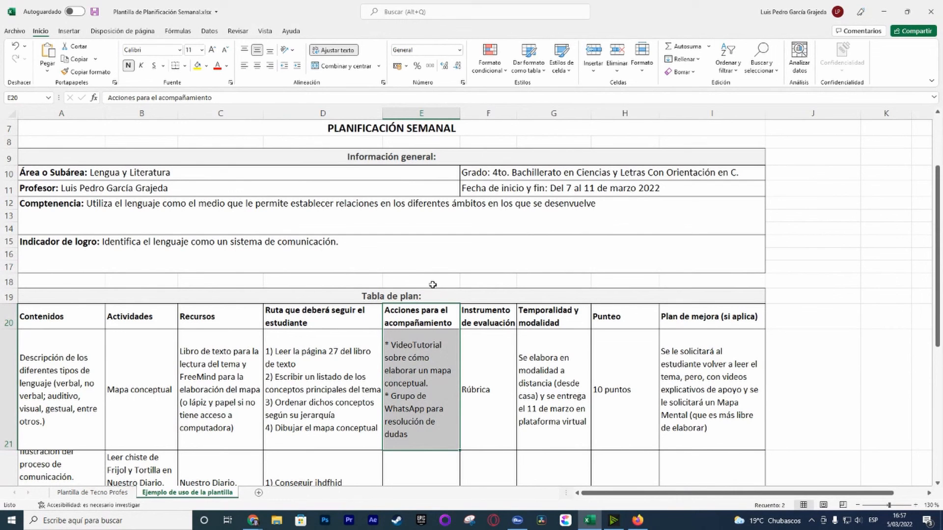
scroll(451, 360, "down", 1)
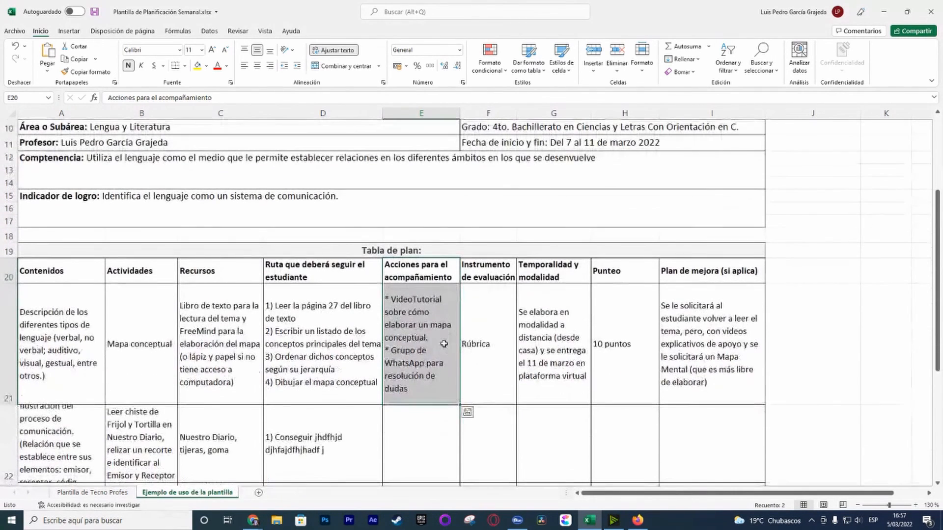
left_click_drag(431, 272, 425, 435)
left_click_drag(423, 472, 444, 390)
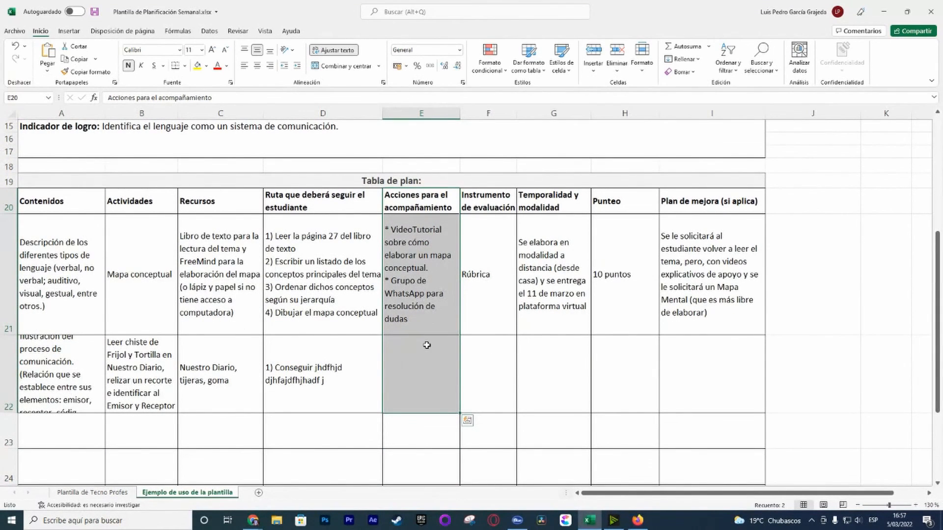
left_click(433, 290)
left_click(477, 281)
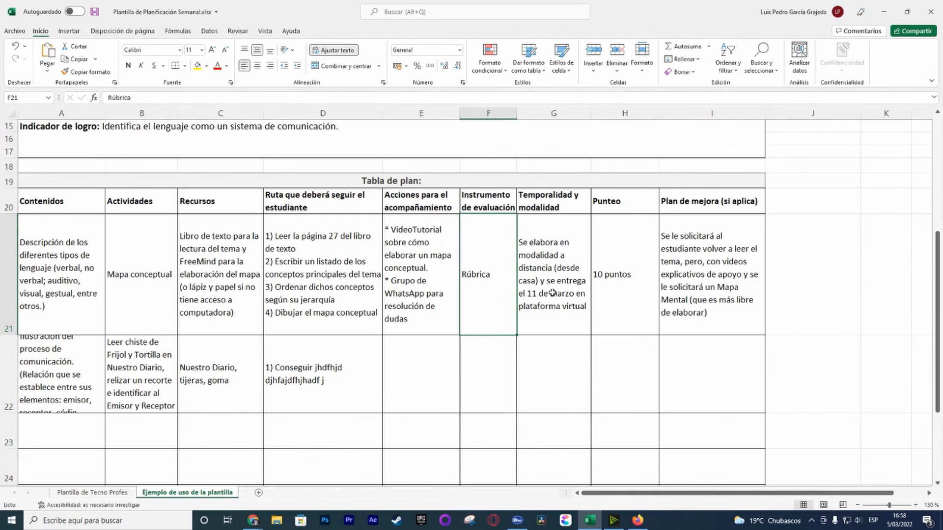
scroll(391, 290, "up", 2)
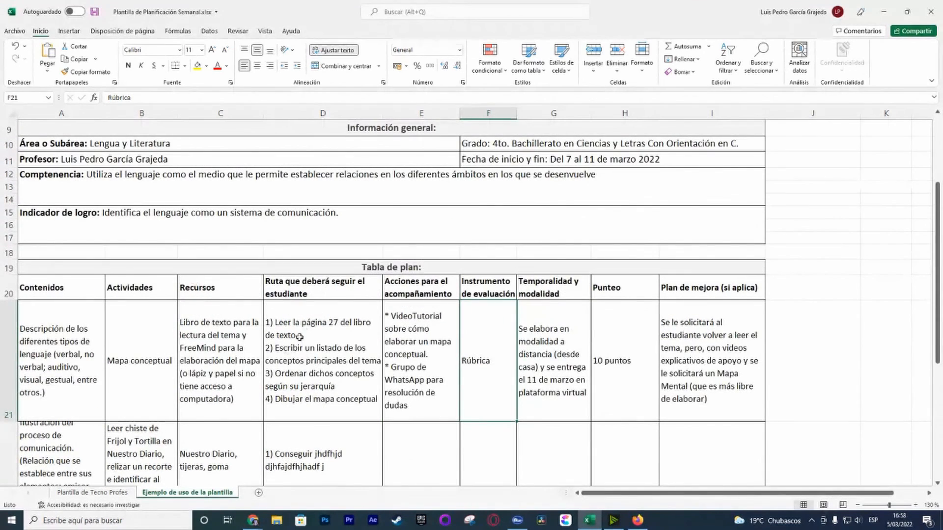
scroll(288, 374, "up", 3)
mouse_move(253, 520)
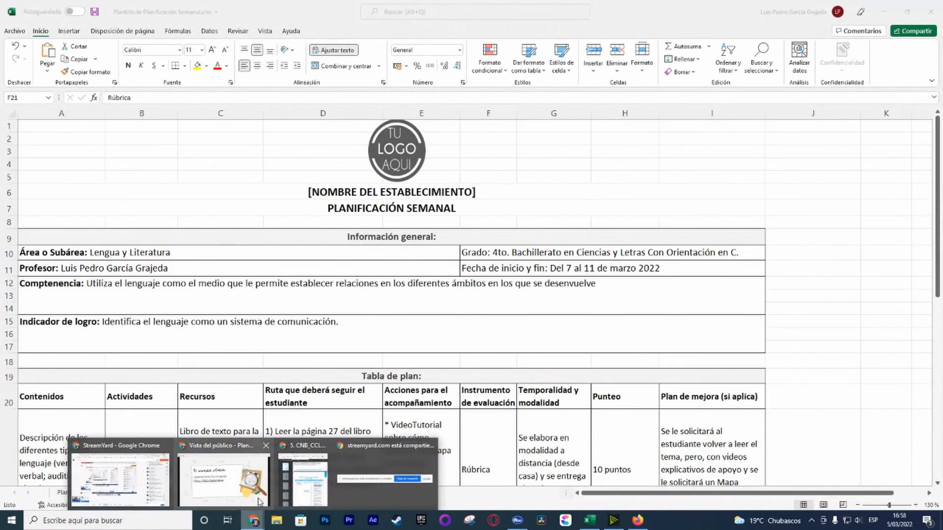
mouse_move(159, 499)
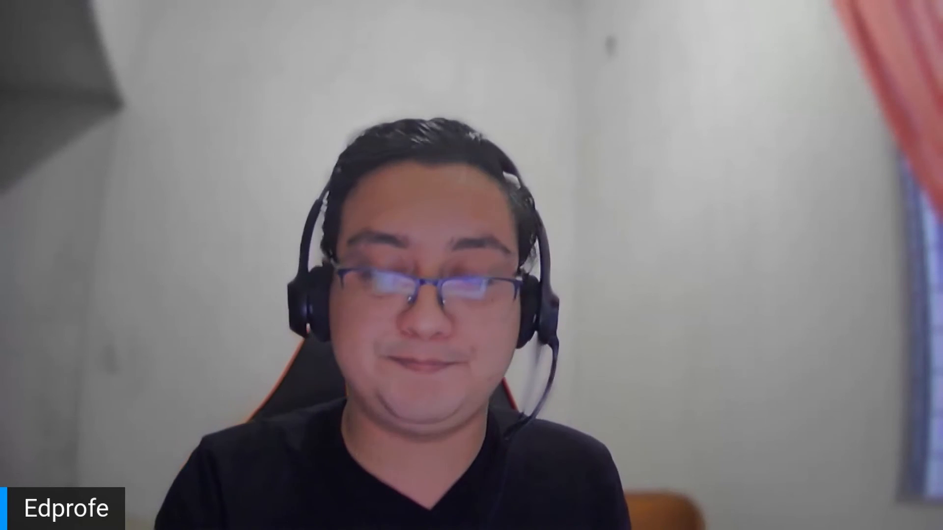